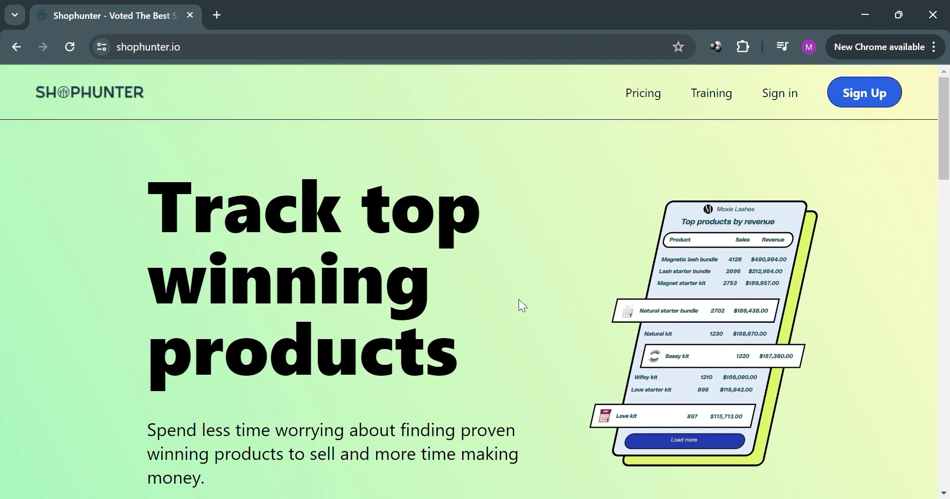
Scroll through the Shophunter landing page to look over what it offers
scroll(614, 237, down, 4)
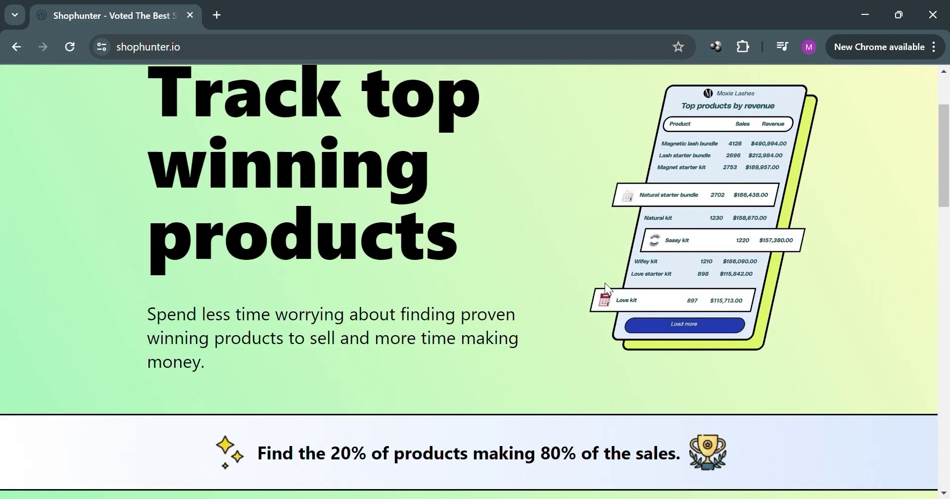
scroll(606, 270, down, 9)
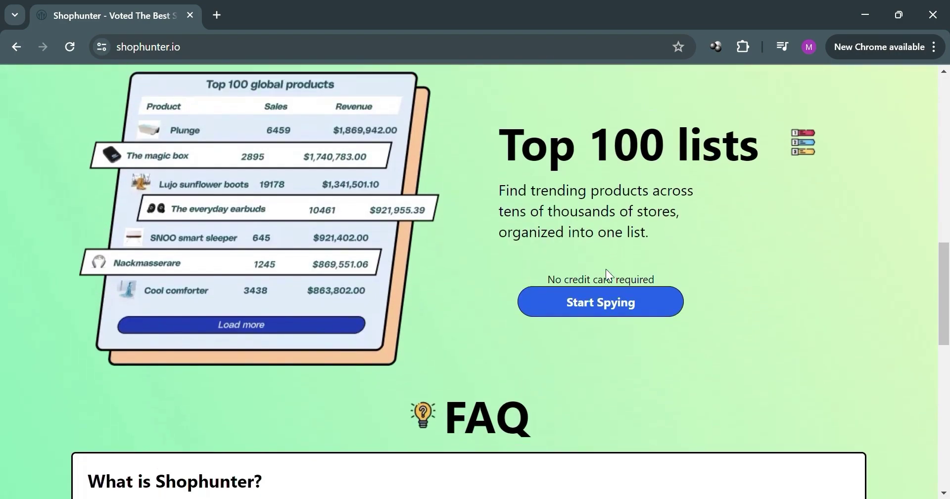
scroll(615, 277, up, 13)
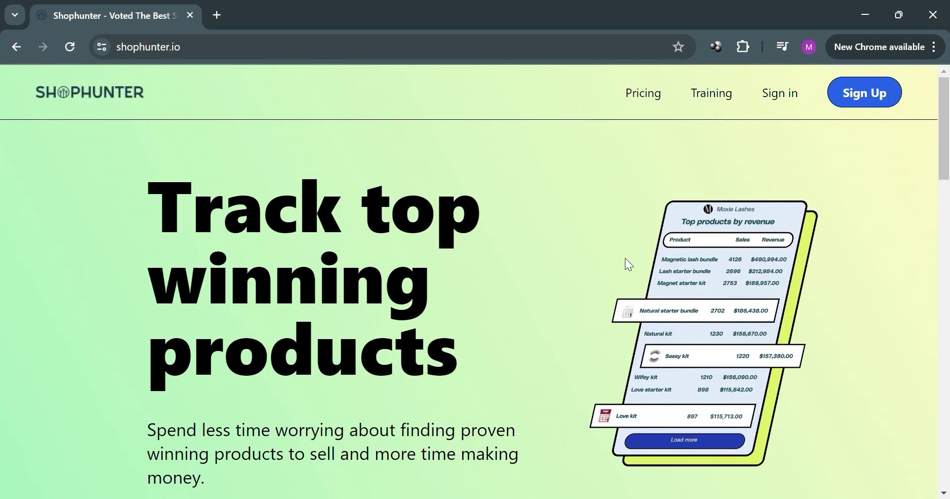
scroll(625, 258, down, 1)
scroll(603, 277, down, 4)
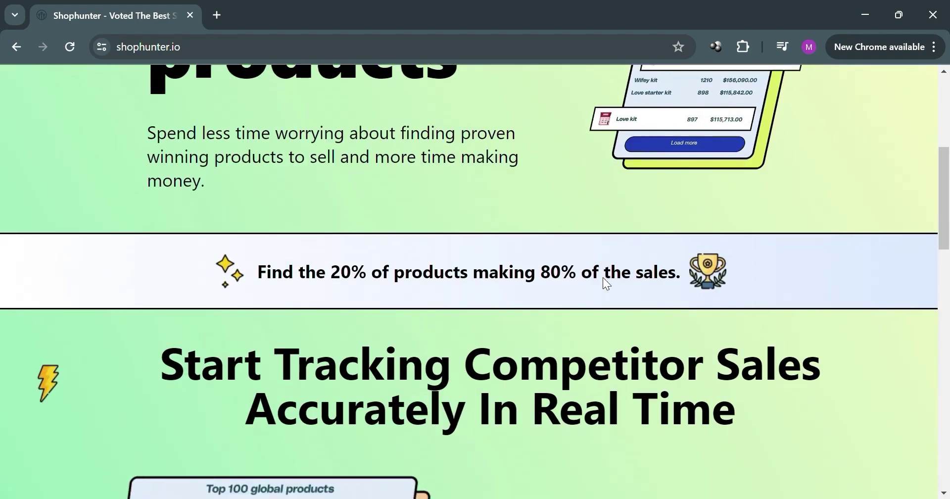
scroll(600, 297, down, 12)
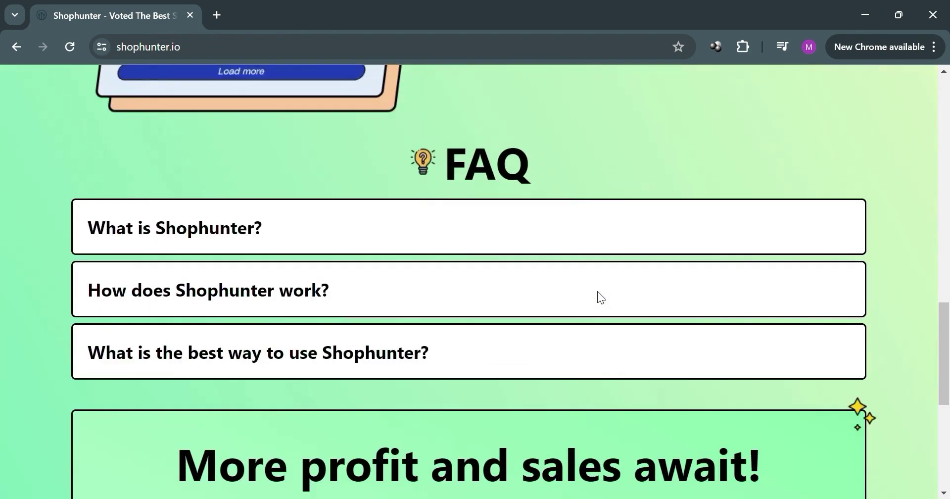
scroll(603, 297, down, 5)
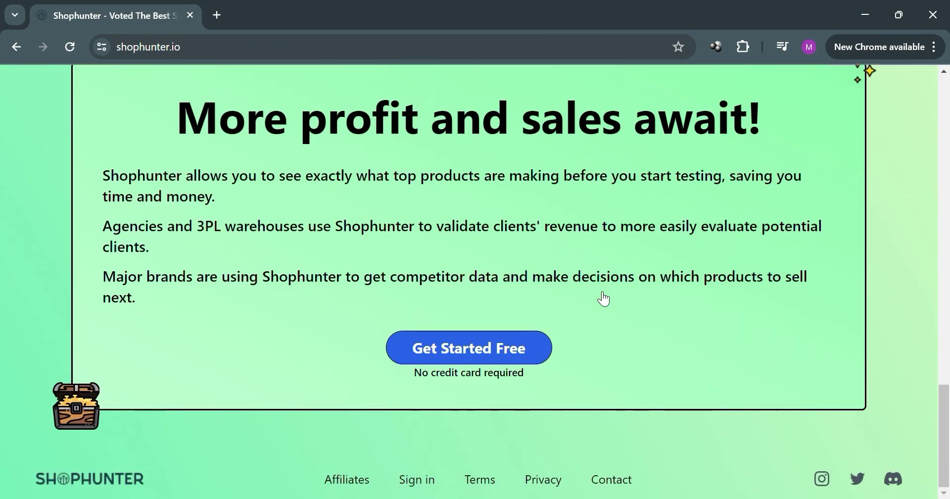
scroll(702, 352, up, 2)
scroll(713, 352, up, 18)
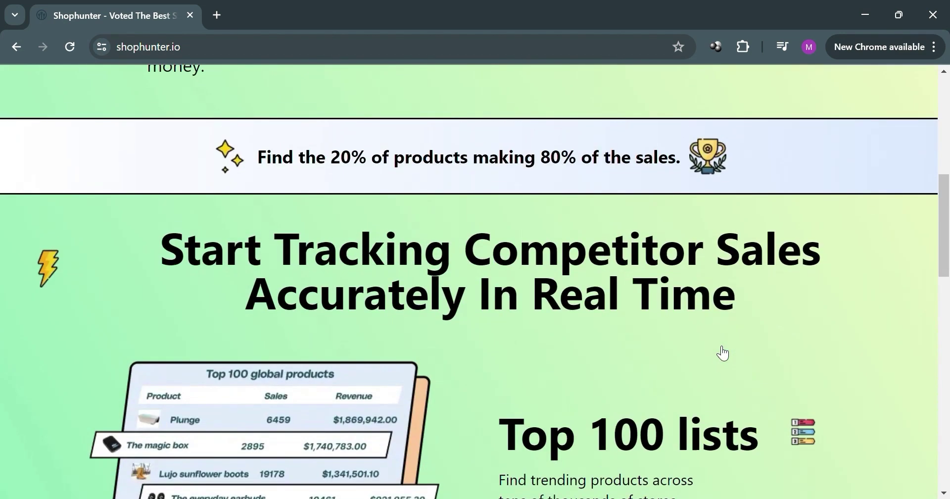
scroll(722, 352, up, 3)
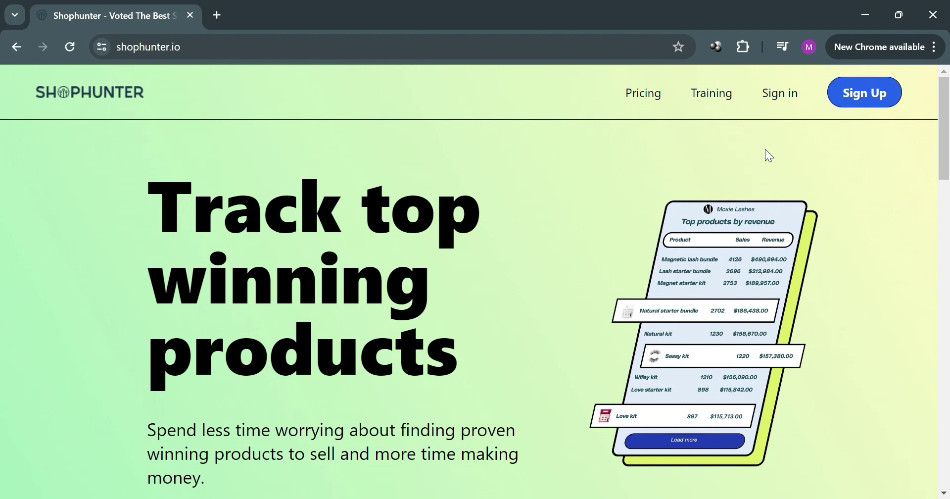
Review the Basic, Professional, Business and Enterprise monthly plans, then start signing up
click(647, 100)
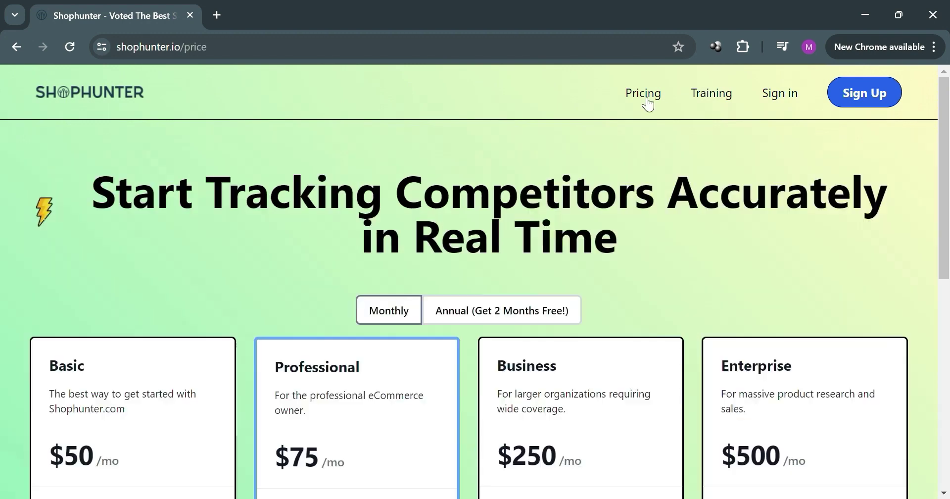
scroll(354, 274, down, 5)
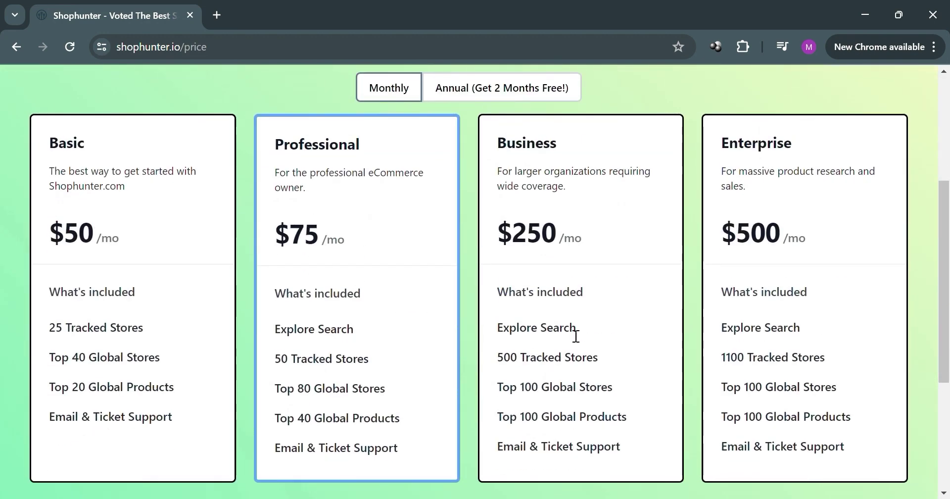
scroll(757, 276, down, 5)
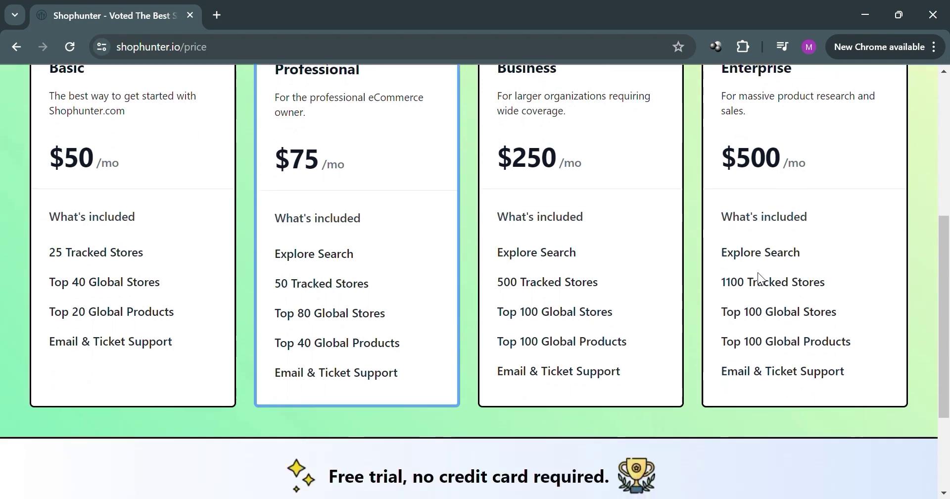
scroll(713, 311, up, 8)
scroll(711, 309, up, 1)
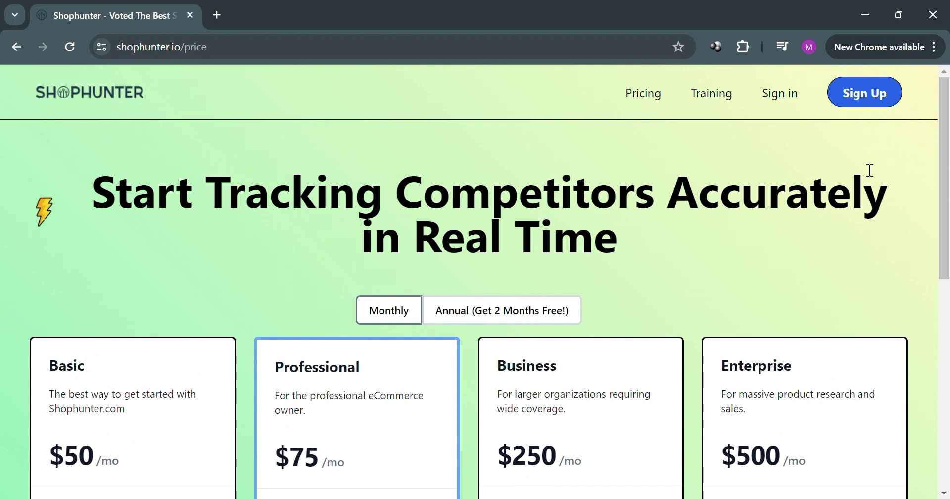
click(864, 95)
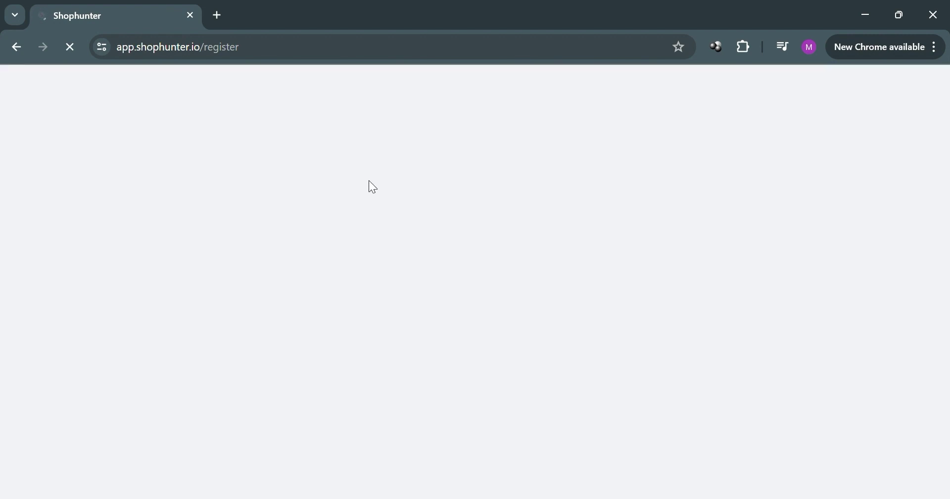
Enter the account holder's name and e-mail, accept the terms, and submit the registration
scroll(453, 322, down, 5)
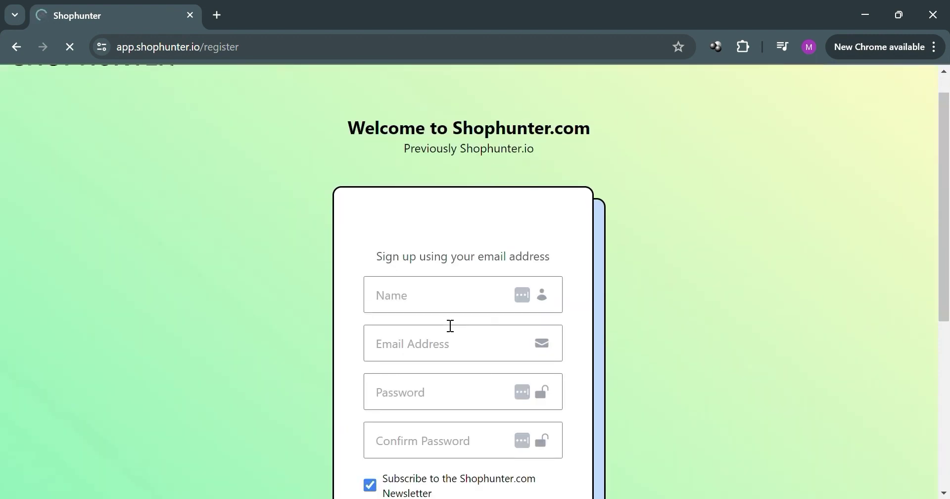
scroll(447, 324, up, 1)
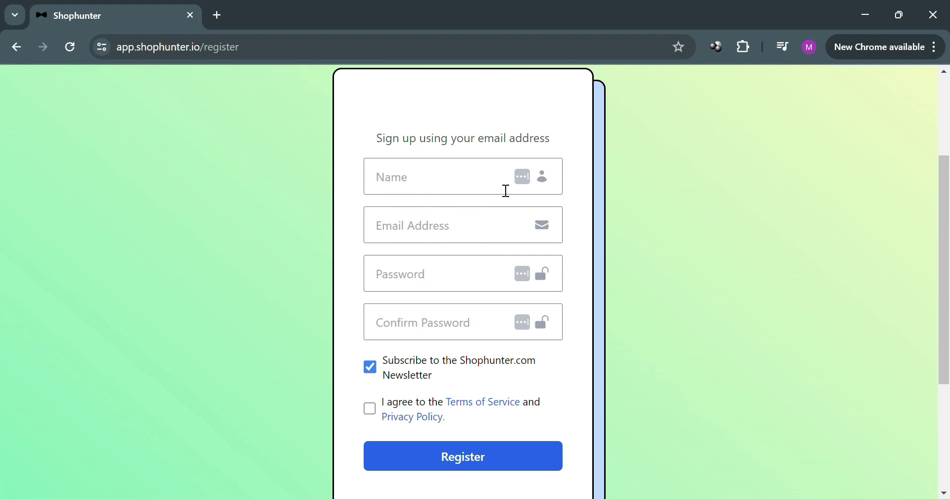
click(463, 192)
text(m)
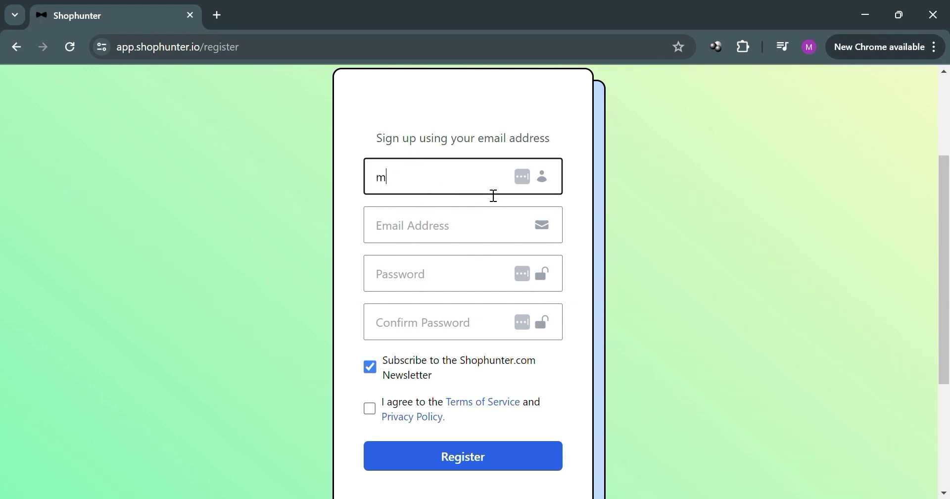
text(ARK)
key(BackSpace)
key(BackSpace)
key(BackSpace)
key(BackSpace)
text(Mark A)
click(503, 236)
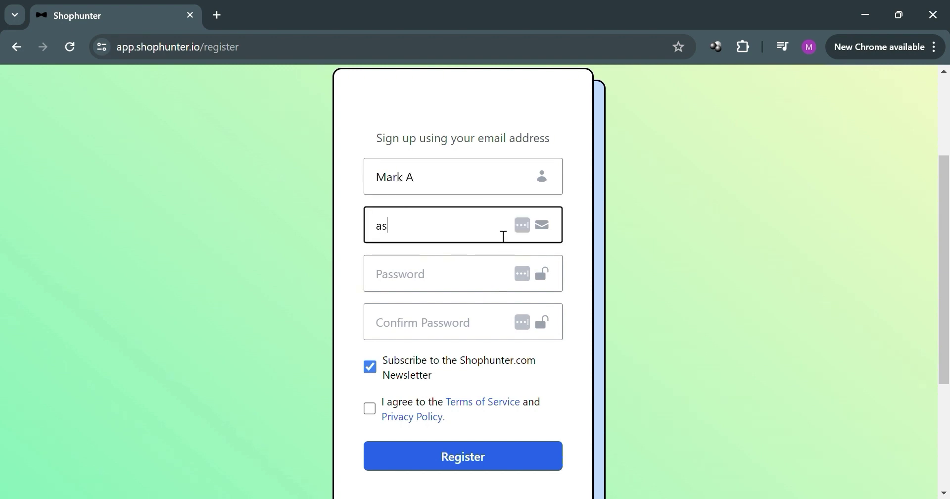
click(369, 409)
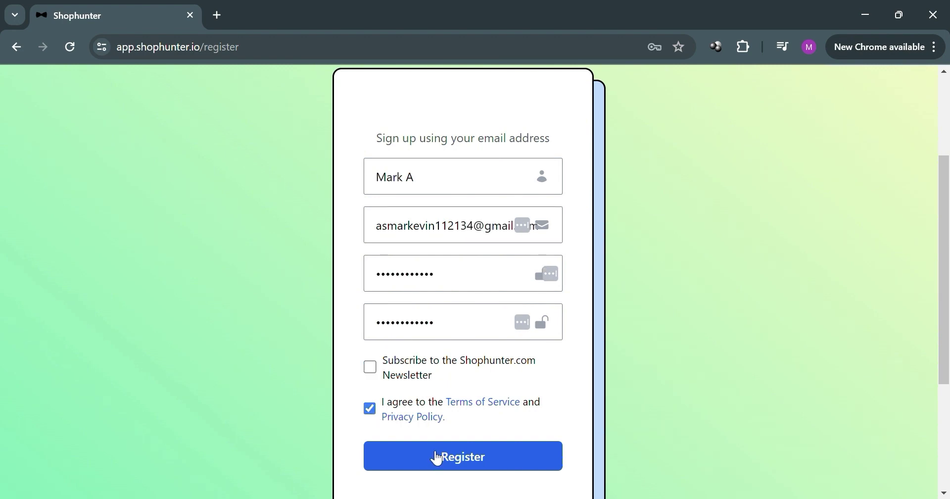
click(437, 457)
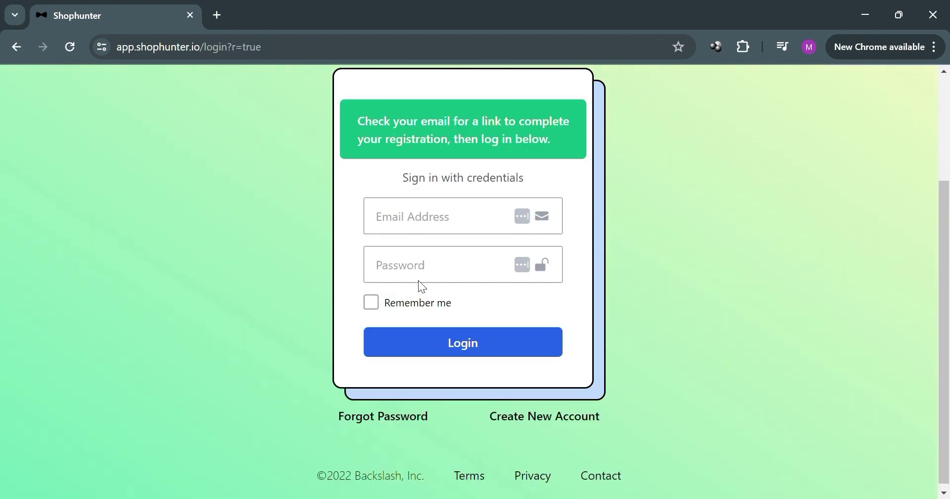
In a new tab, follow the verification link in the ShopHunter.io e-mail in Gmail
click(218, 14)
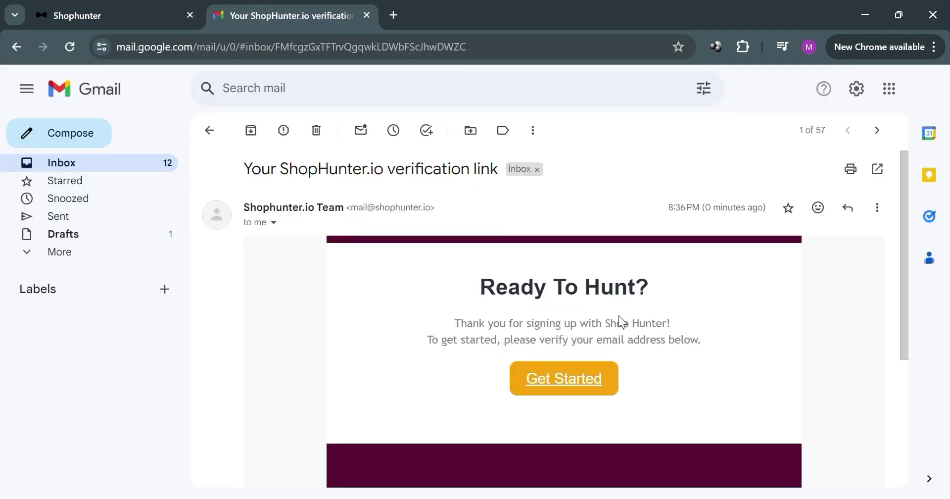
scroll(618, 315, down, 3)
scroll(619, 316, up, 2)
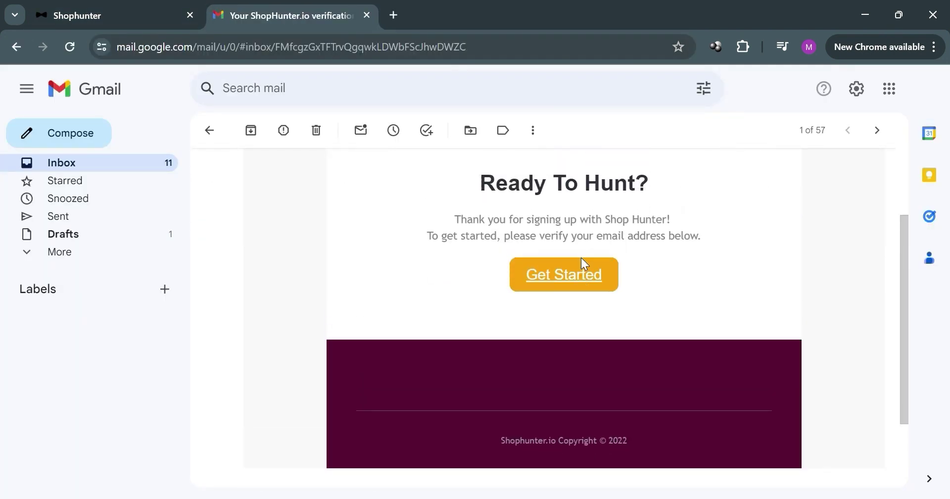
scroll(584, 337, up, 2)
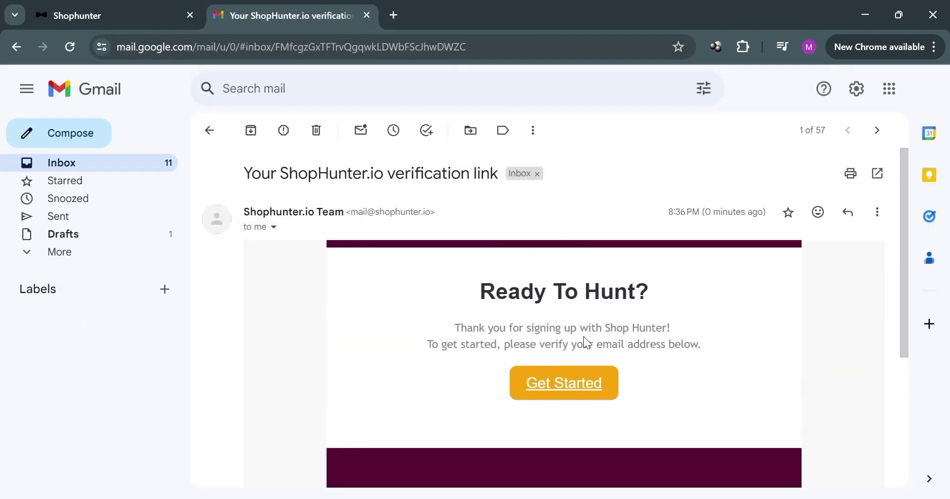
click(589, 382)
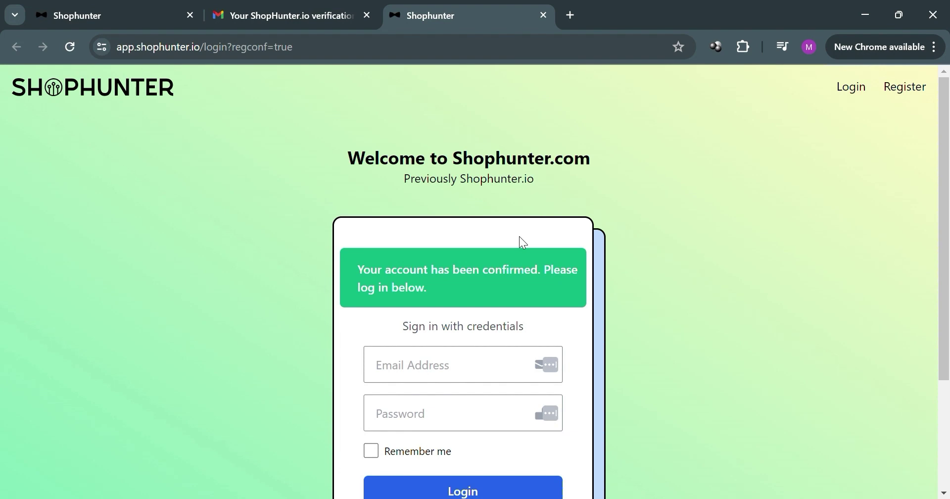
Log in with the new account's e-mail address and password
scroll(524, 246, down, 2)
click(480, 301)
text(asm)
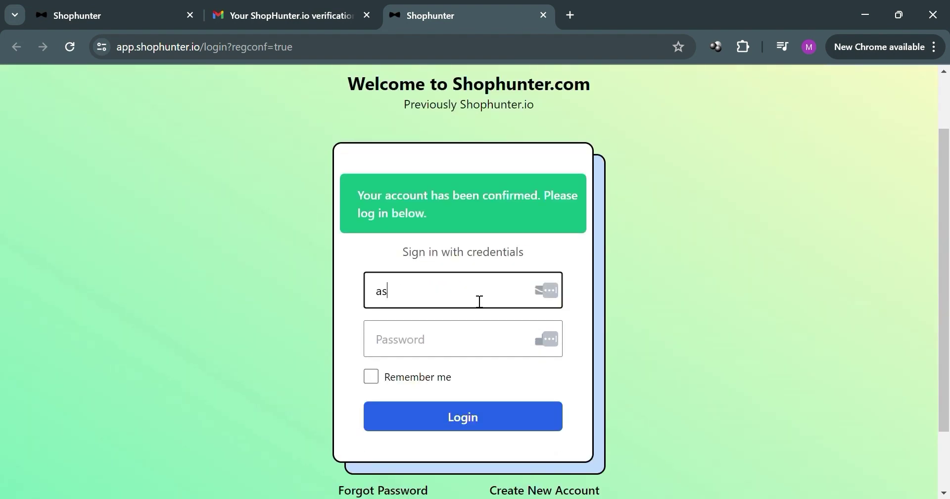
click(476, 334)
text(••)
key(Return)
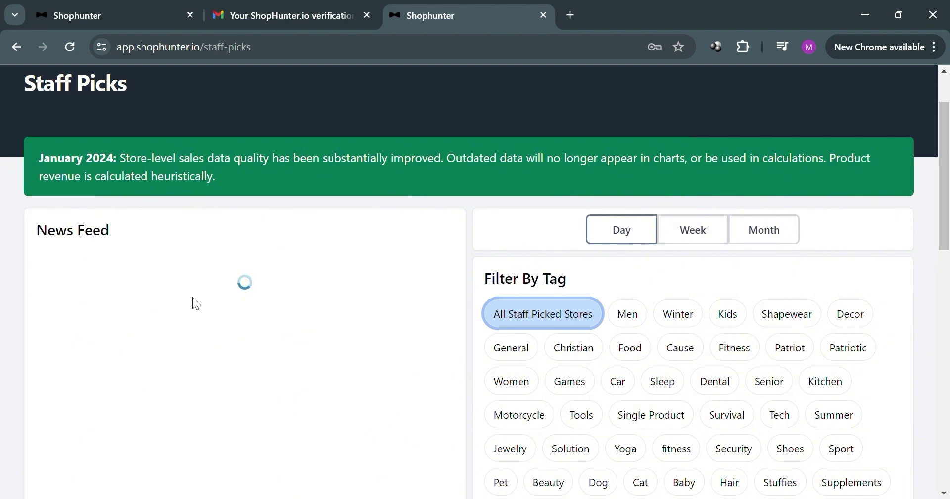
scroll(193, 298, down, 1)
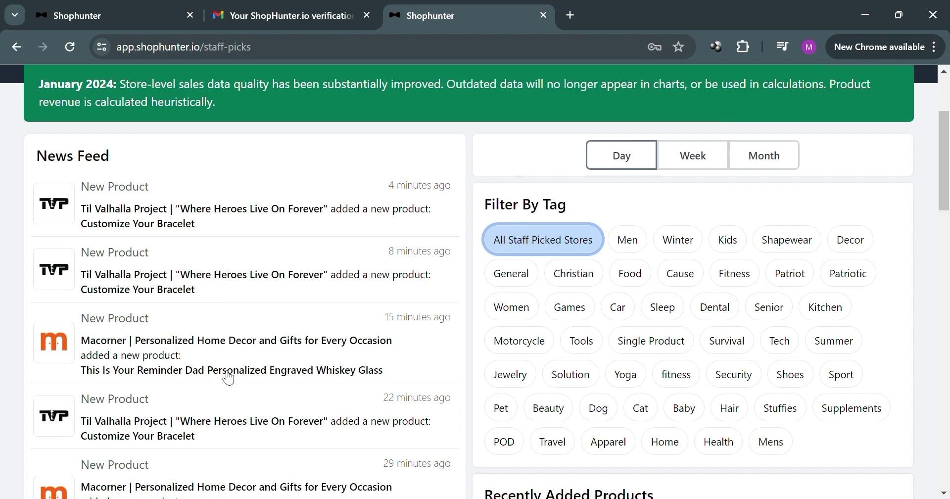
scroll(238, 202, down, 1)
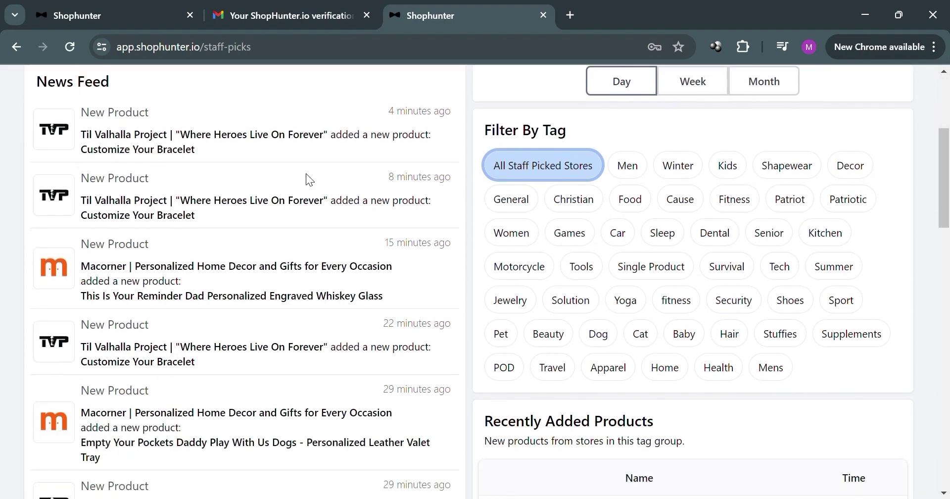
scroll(127, 206, up, 3)
scroll(158, 299, down, 1)
scroll(159, 299, down, 5)
scroll(159, 292, up, 3)
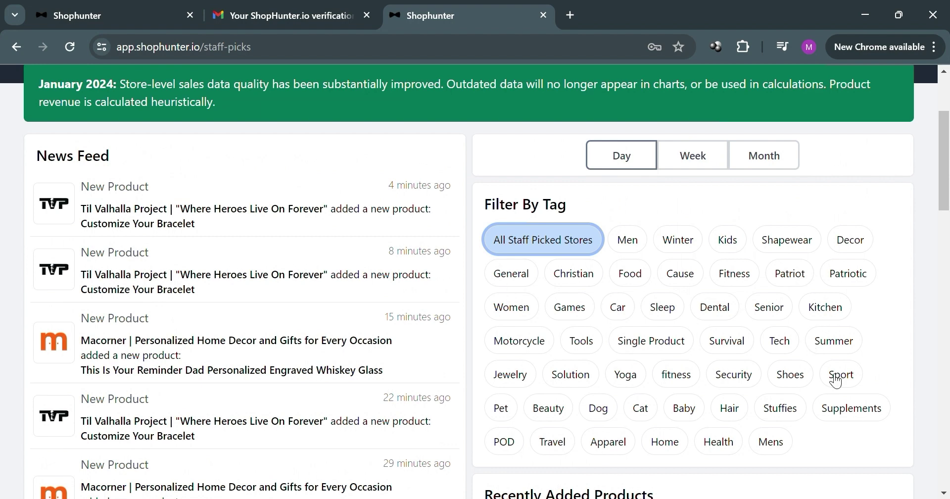
click(802, 379)
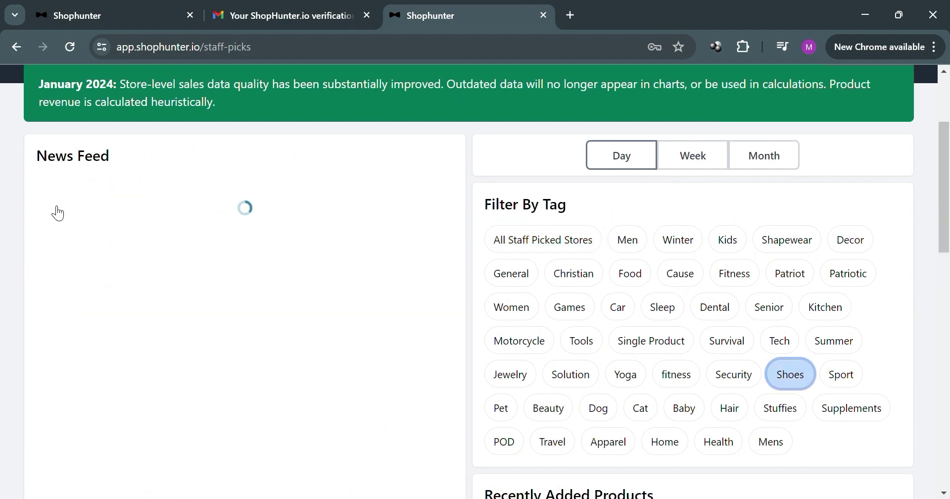
scroll(216, 240, down, 2)
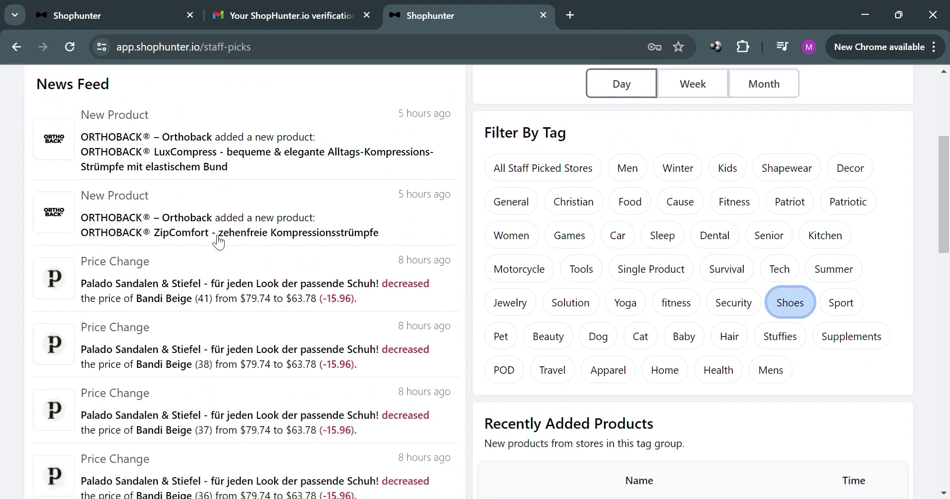
scroll(208, 246, down, 2)
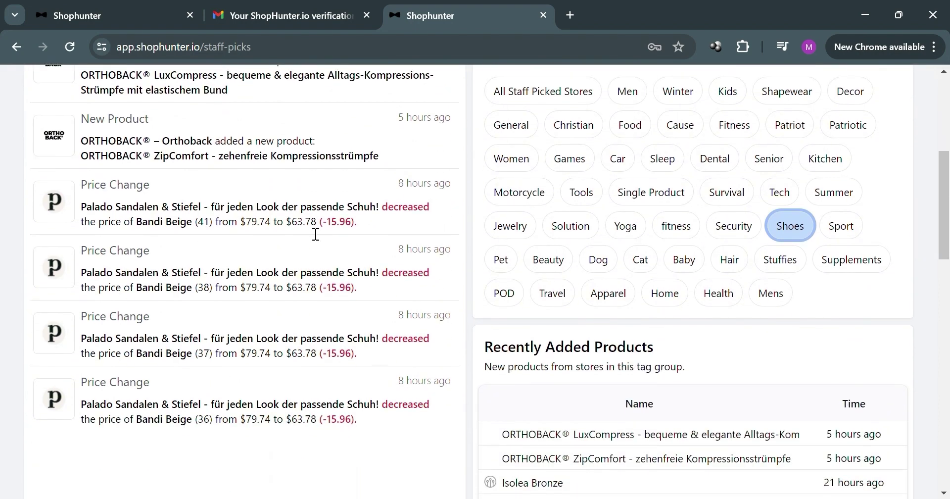
scroll(282, 279, down, 5)
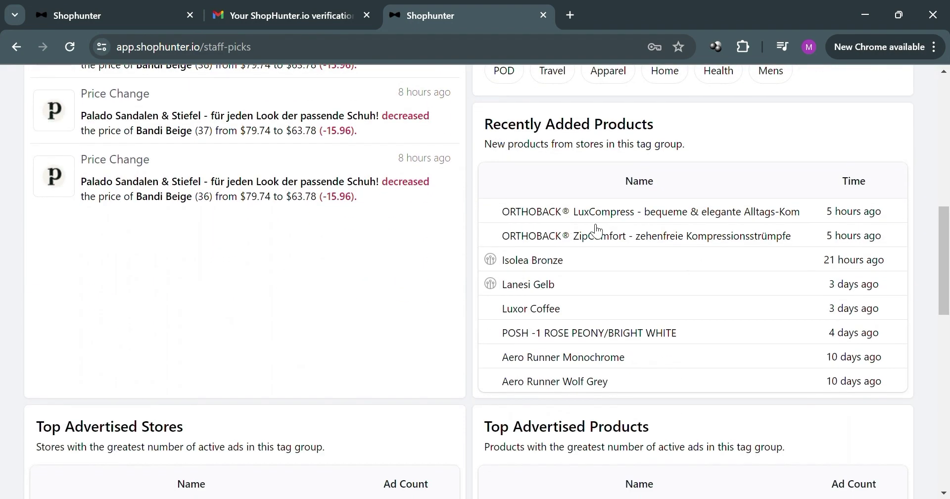
scroll(731, 207, down, 2)
scroll(733, 212, down, 2)
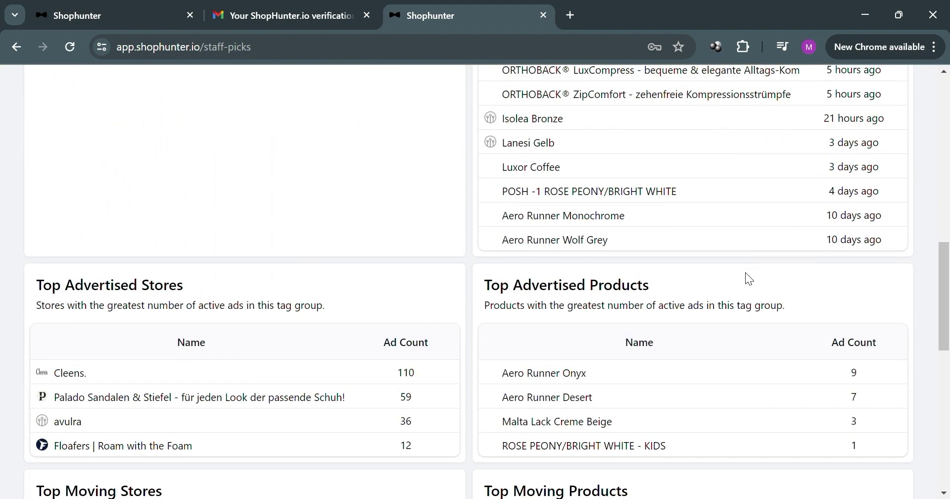
scroll(624, 296, down, 4)
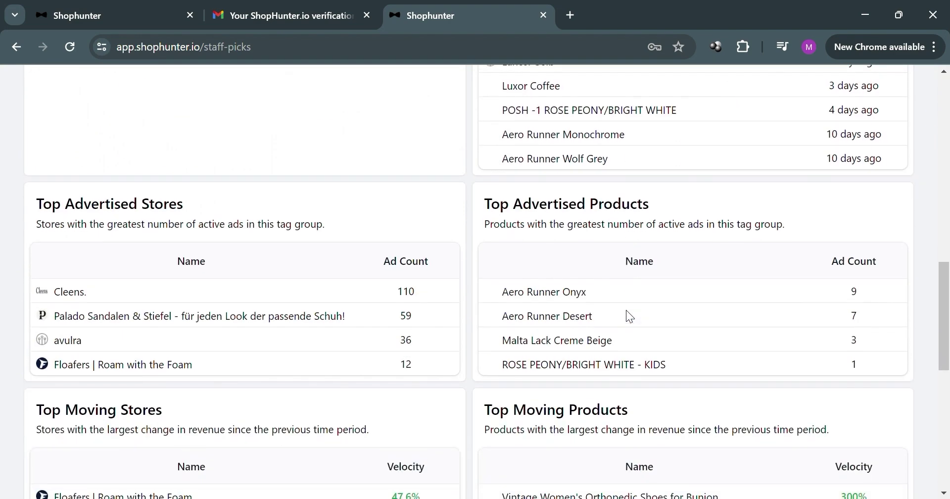
scroll(317, 223, down, 2)
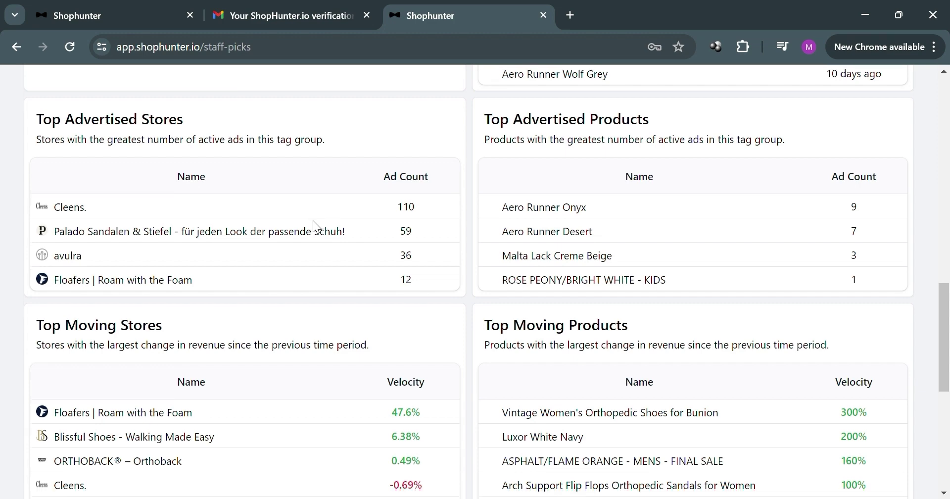
scroll(314, 223, up, 2)
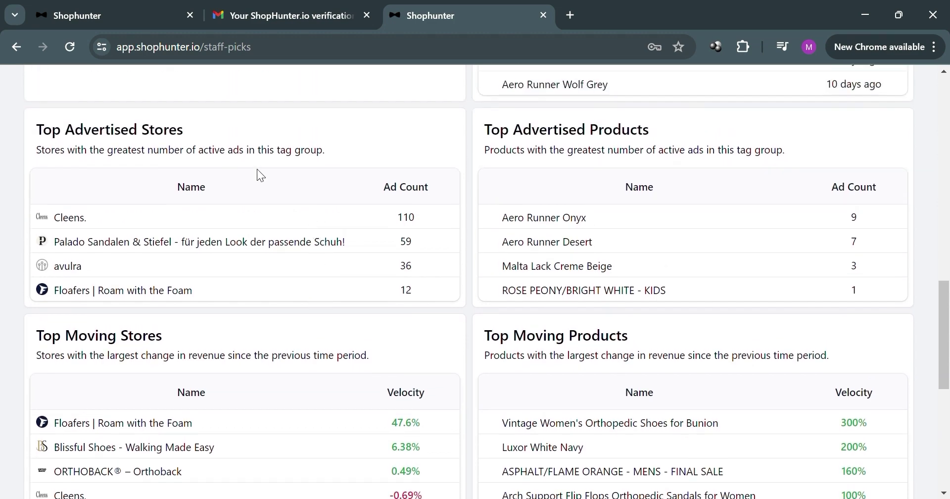
scroll(725, 263, down, 7)
scroll(645, 242, up, 1)
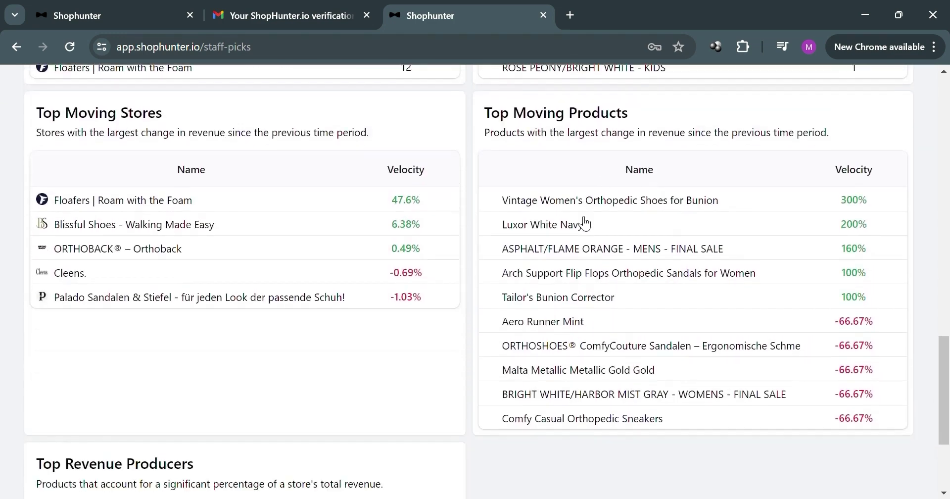
scroll(178, 189, down, 3)
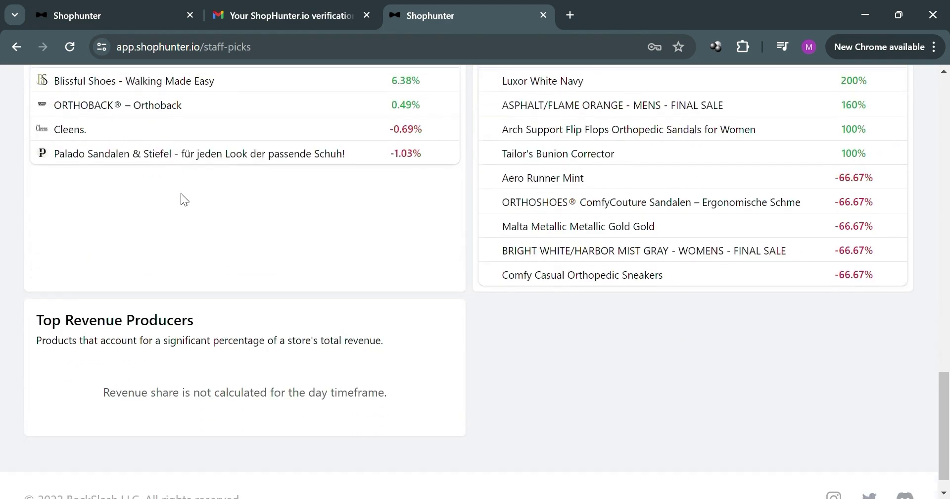
scroll(518, 280, up, 18)
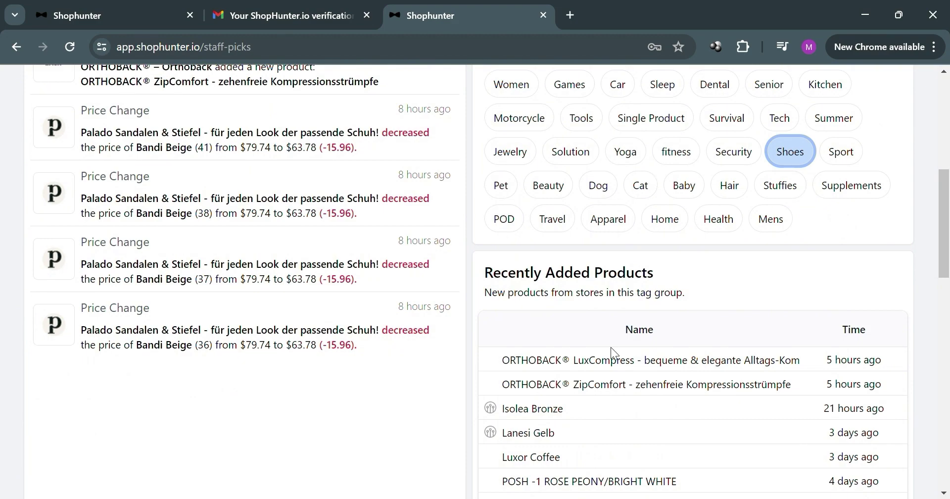
scroll(606, 334, down, 17)
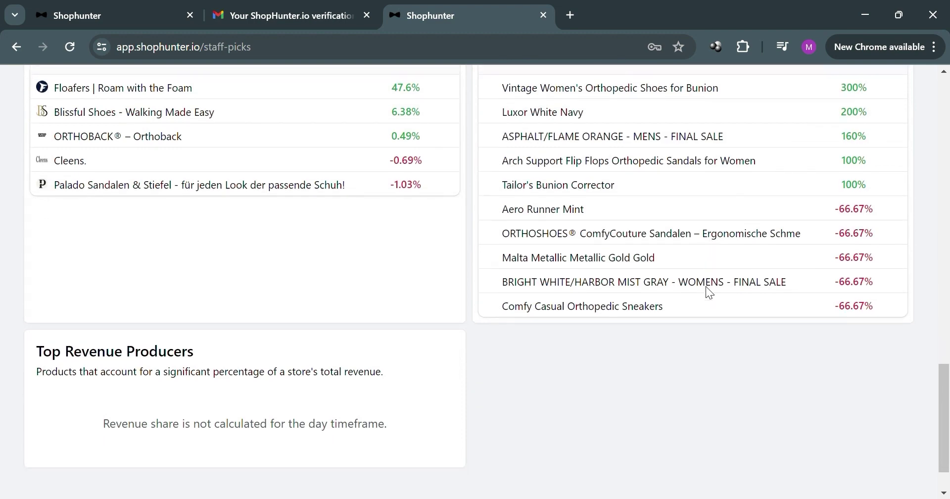
scroll(571, 331, up, 3)
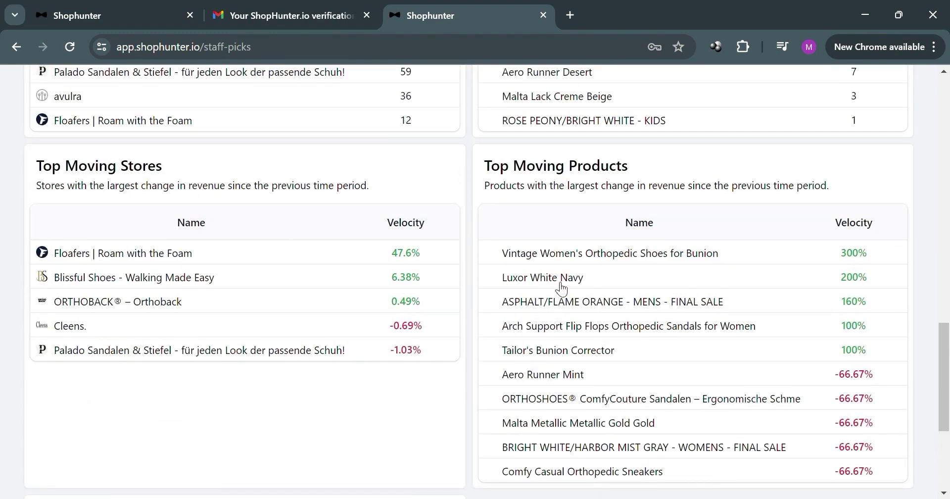
scroll(577, 275, up, 3)
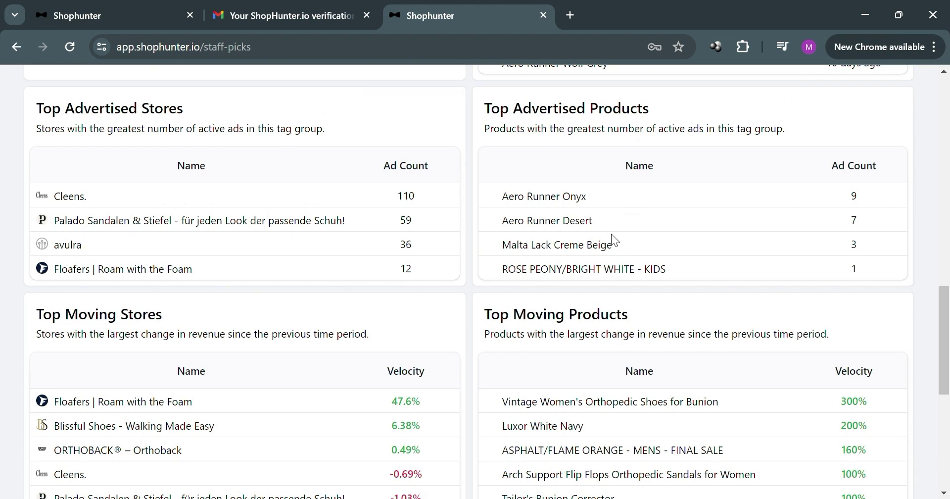
Open Aero Runner Onyx from Top Advertised Products and review its revenue chart and $204.37 UK variants
click(585, 197)
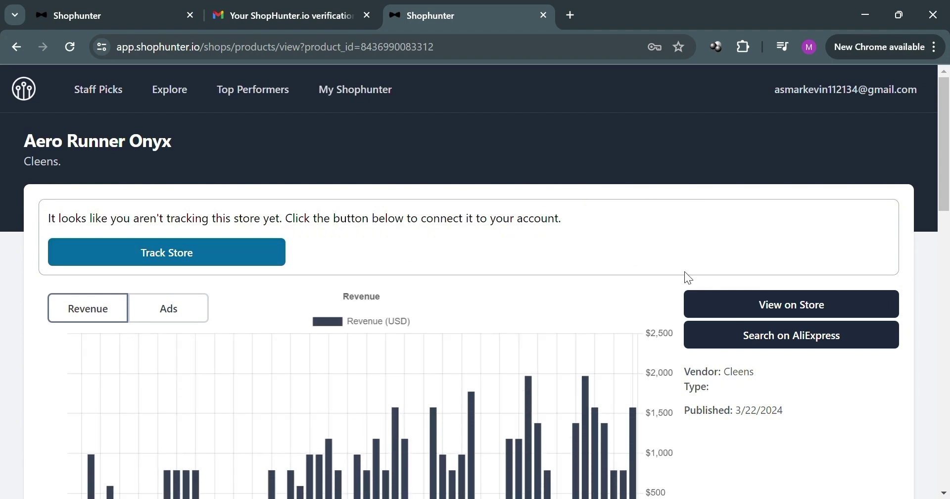
scroll(272, 187, down, 5)
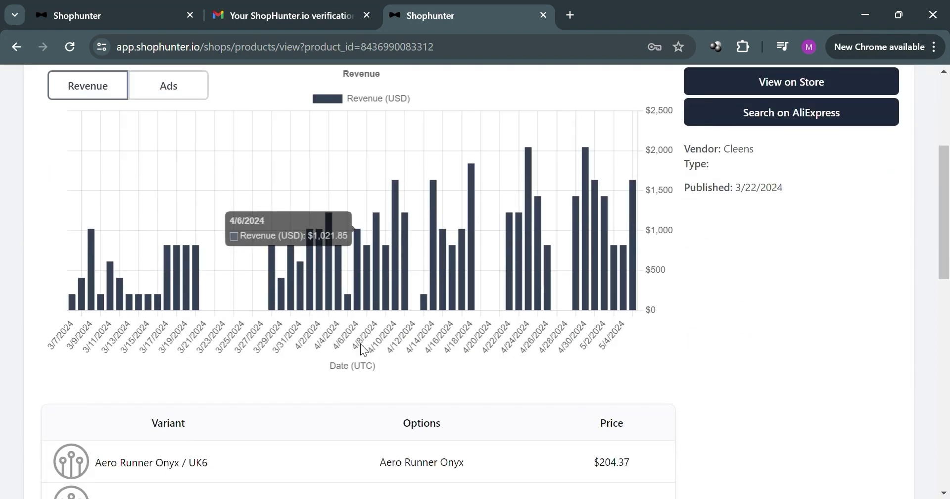
scroll(361, 343, up, 2)
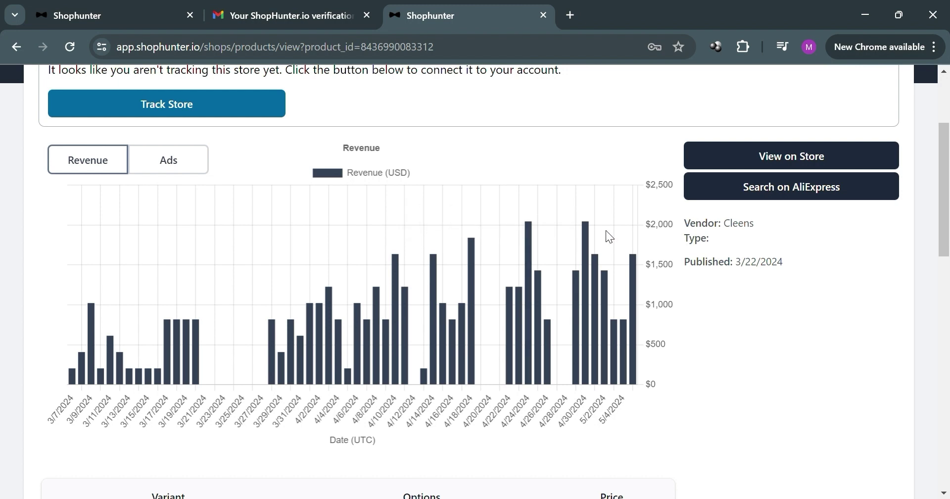
scroll(605, 230, down, 4)
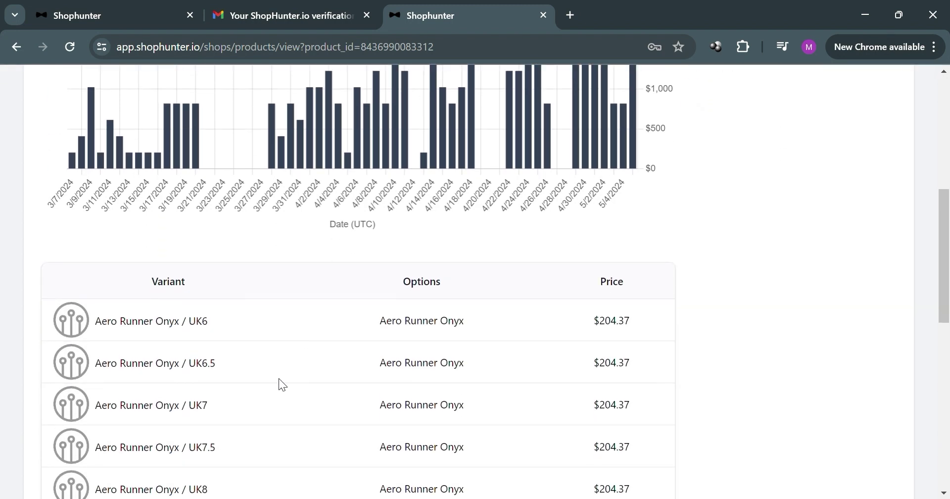
scroll(593, 321, down, 2)
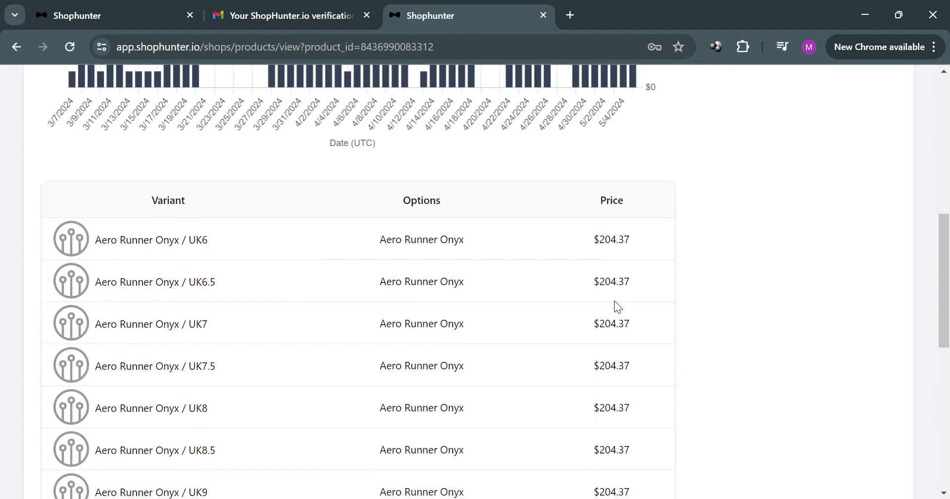
scroll(637, 351, down, 5)
scroll(636, 351, up, 8)
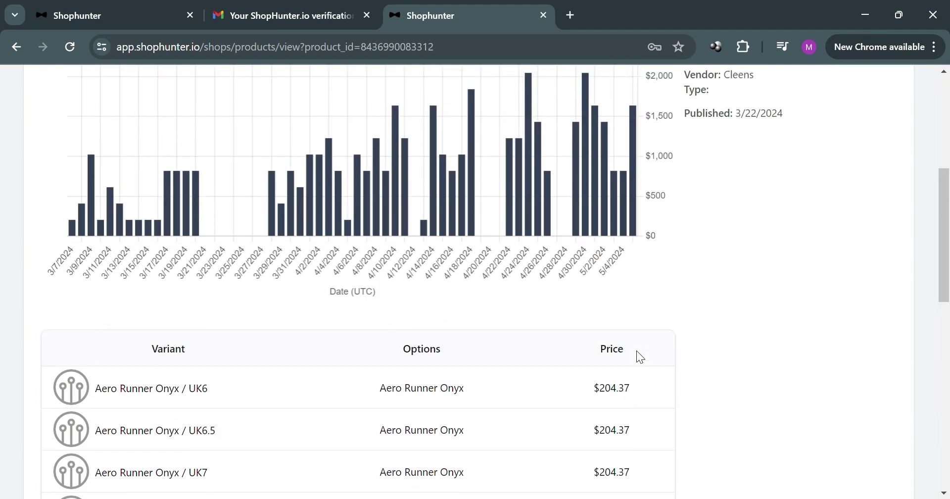
scroll(631, 352, up, 6)
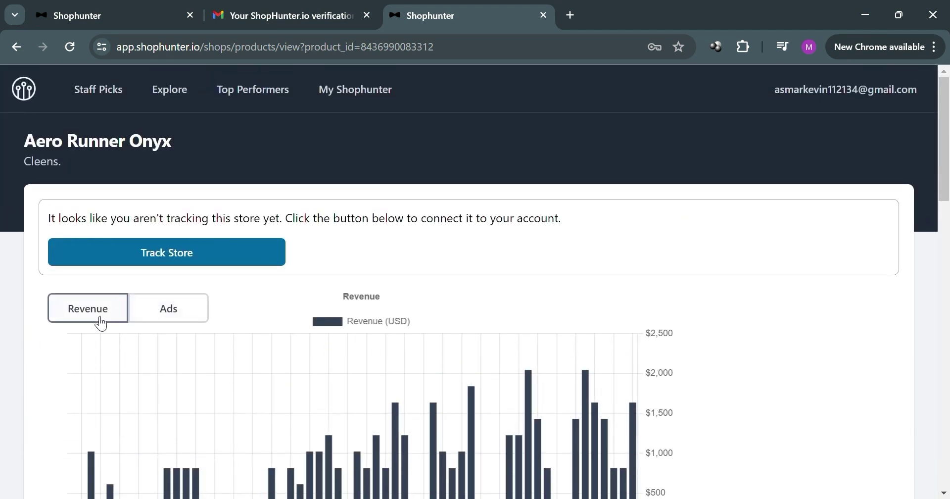
Switch the product chart to Ads to see its ad counts since late March
click(180, 319)
scroll(250, 295, down, 3)
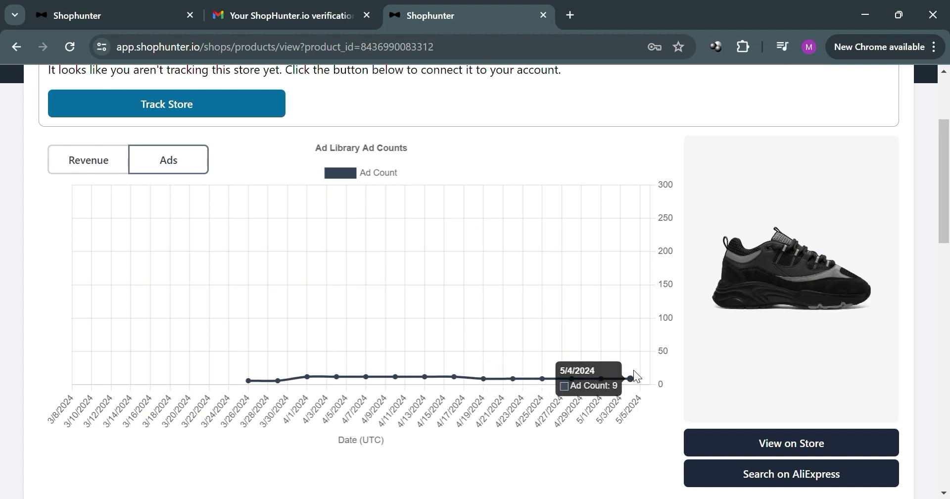
scroll(814, 304, down, 2)
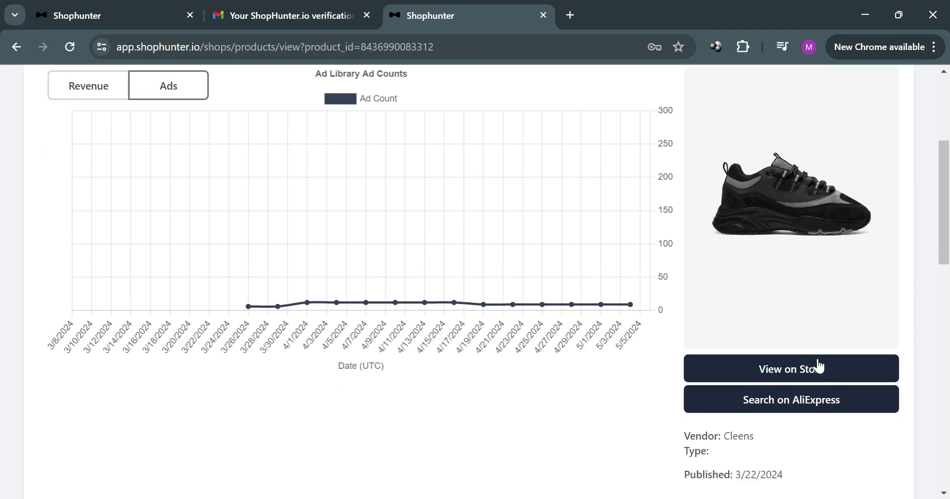
scroll(734, 289, up, 3)
scroll(811, 307, down, 4)
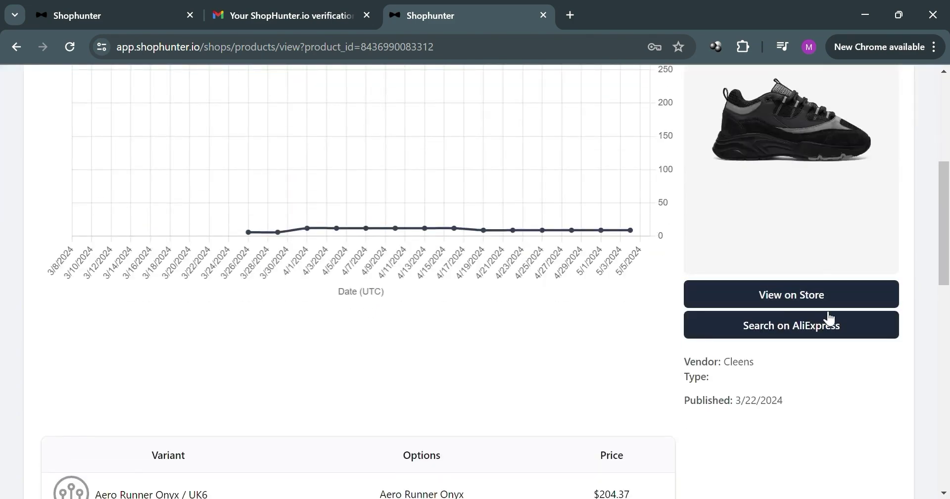
Track the Cleens store so the Ad Count of 9 appears
scroll(795, 339, up, 3)
click(252, 185)
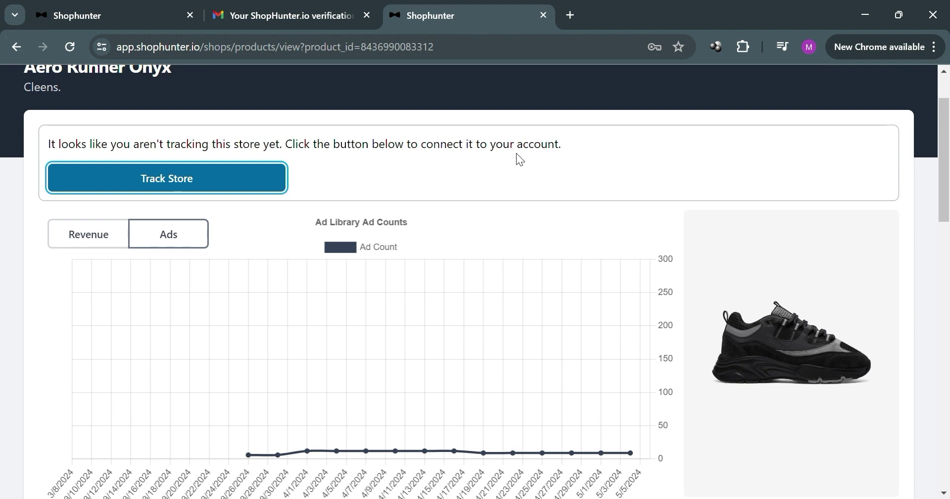
scroll(687, 263, down, 3)
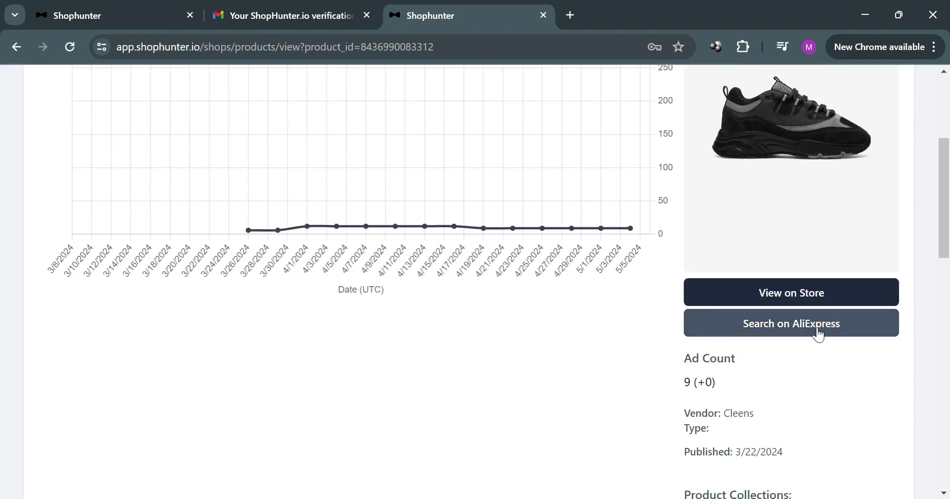
Open Aero Runner Onyx on the Cleens store and in an AliExpress search, each in its own tab
click(814, 302)
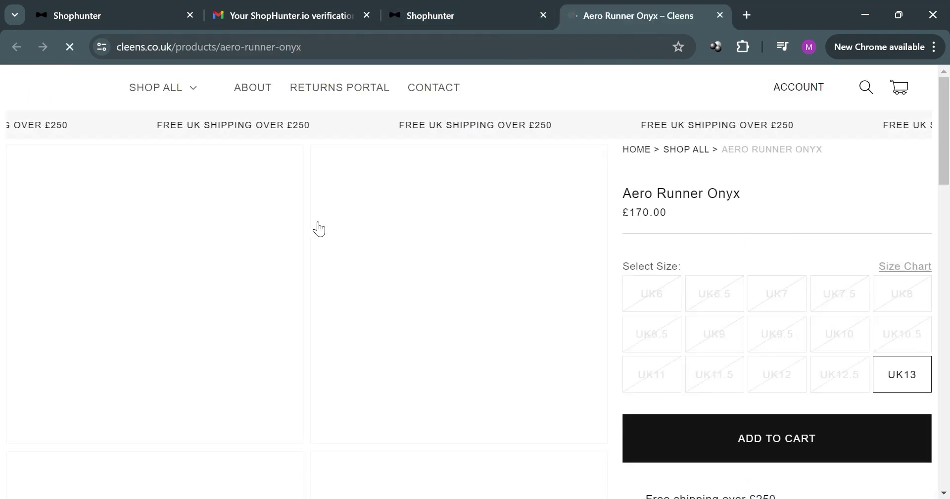
click(484, 8)
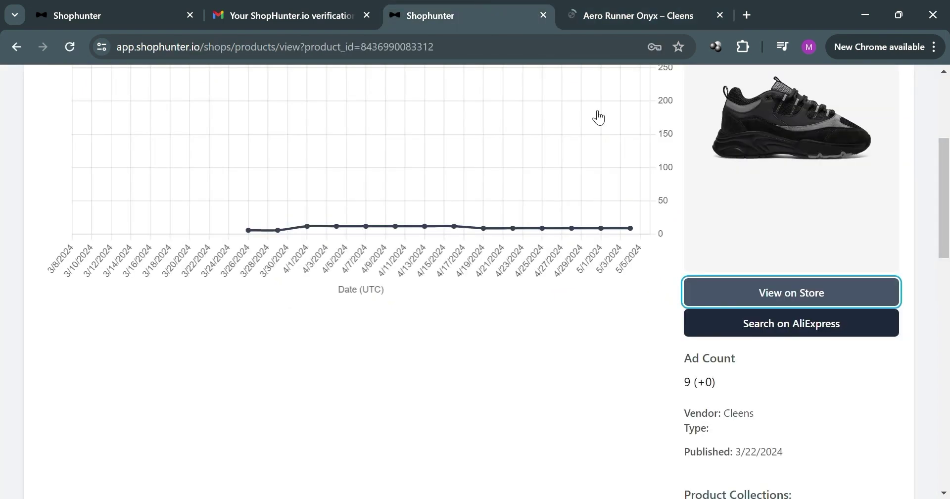
click(770, 321)
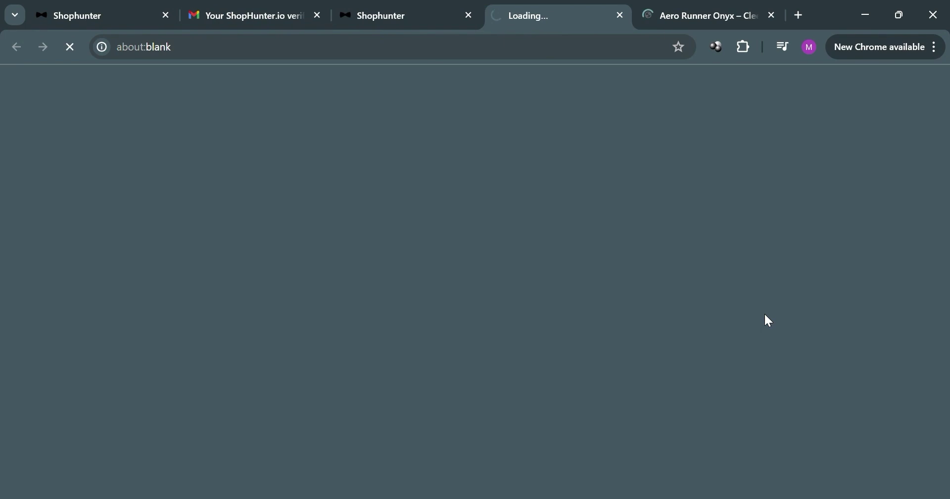
scroll(575, 322, down, 4)
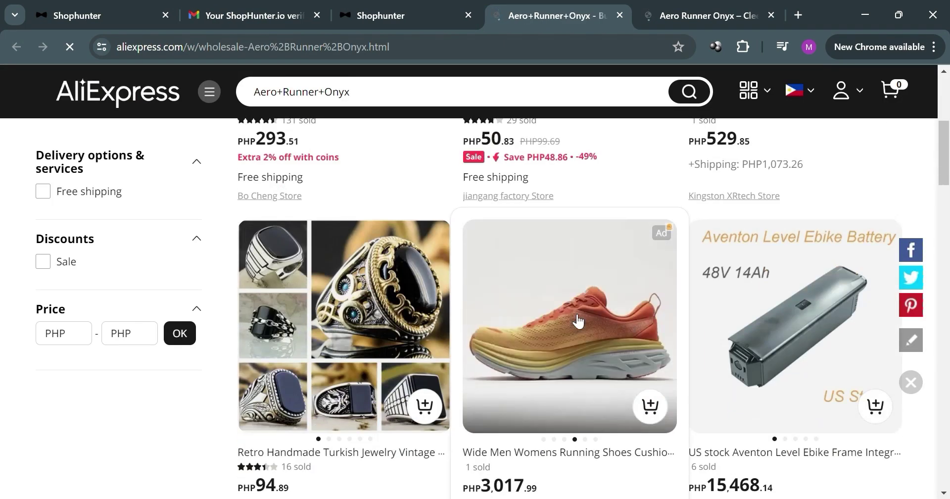
scroll(638, 356, down, 3)
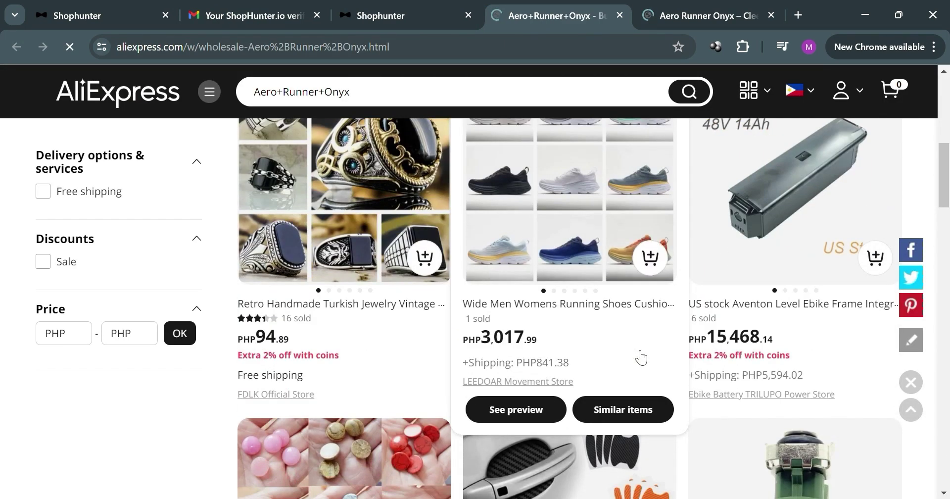
scroll(638, 335, up, 9)
click(409, 7)
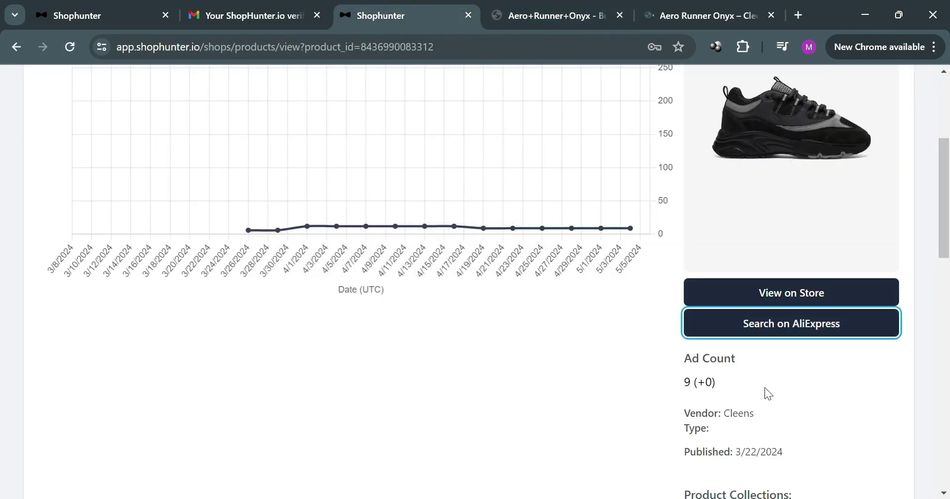
scroll(771, 383, up, 5)
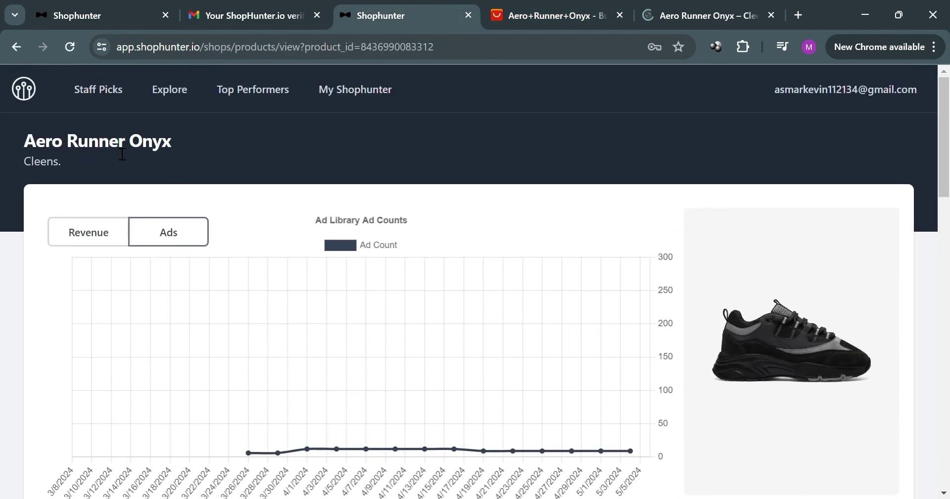
Correct the AliExpress query to 'Aero+Runner Onyx' and rerun the search
triple_click(122, 154)
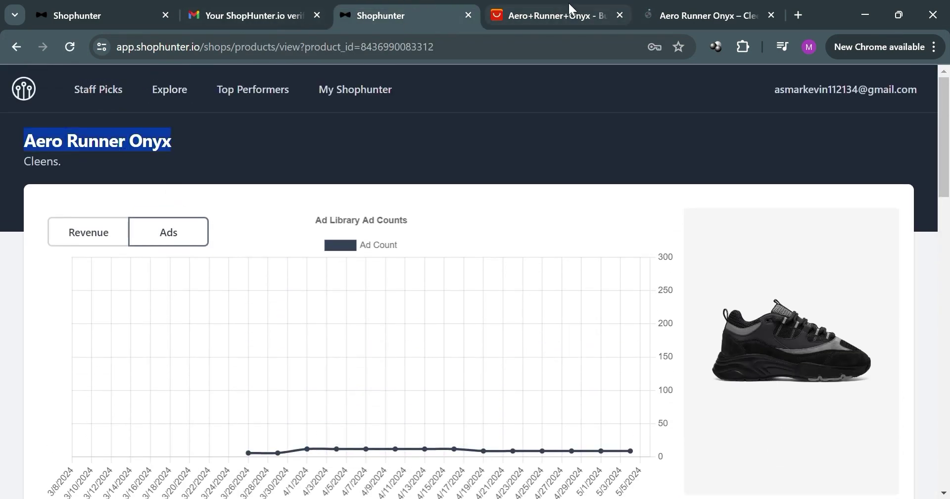
click(568, 8)
click(419, 97)
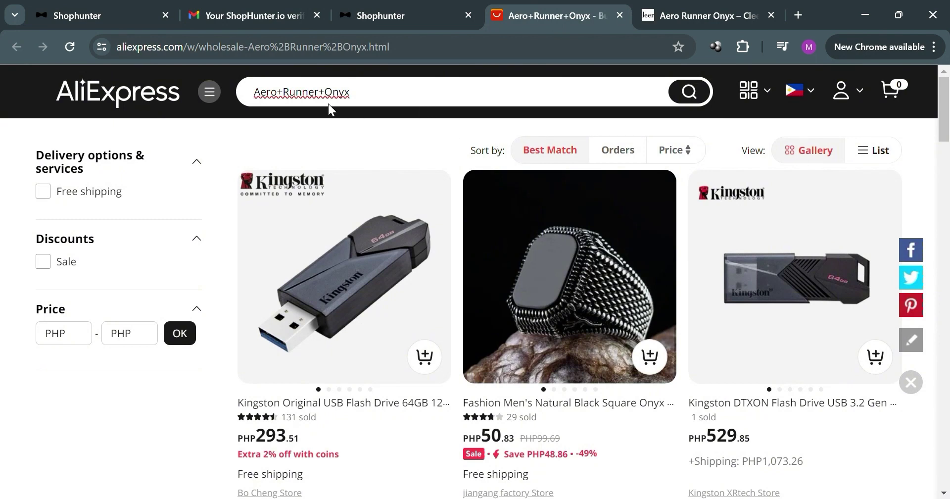
key(Right)
key(Left)
key(BackSpace)
key(Return)
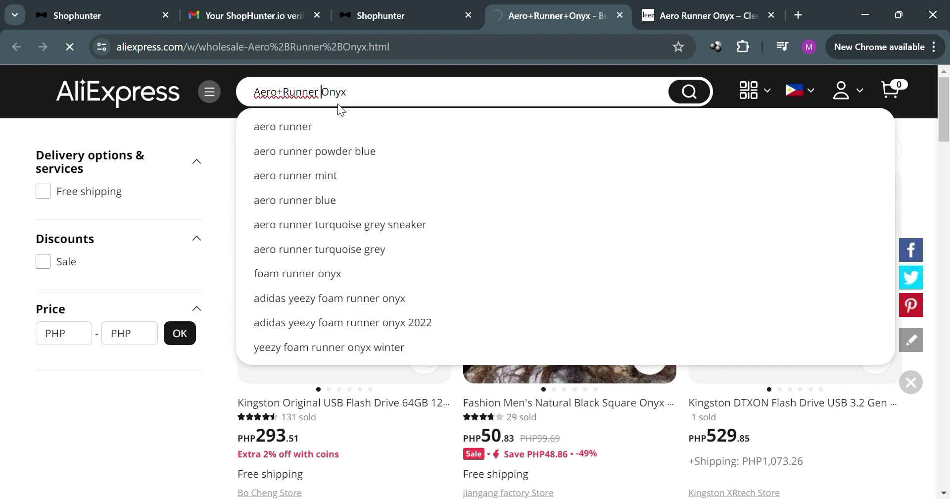
Browse the mostly unrelated AliExpress results, then bring the Cleens product tab forward
scroll(529, 273, down, 4)
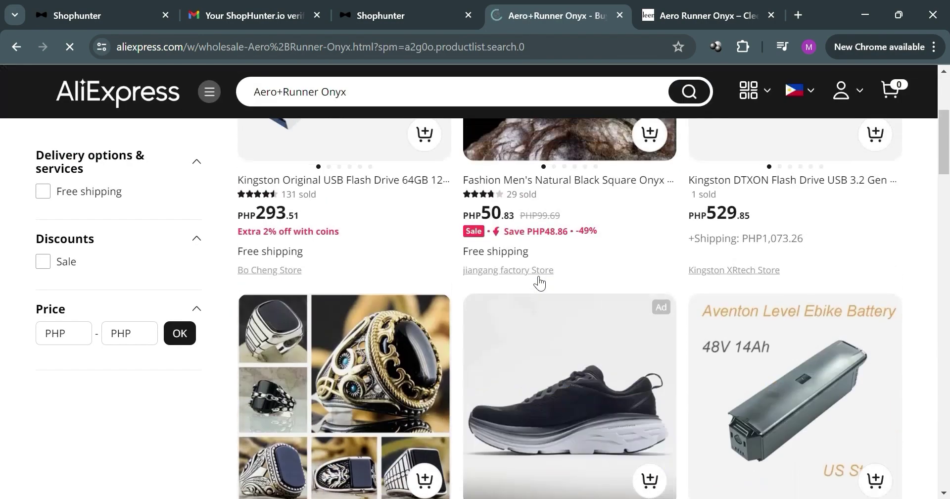
scroll(539, 282, down, 13)
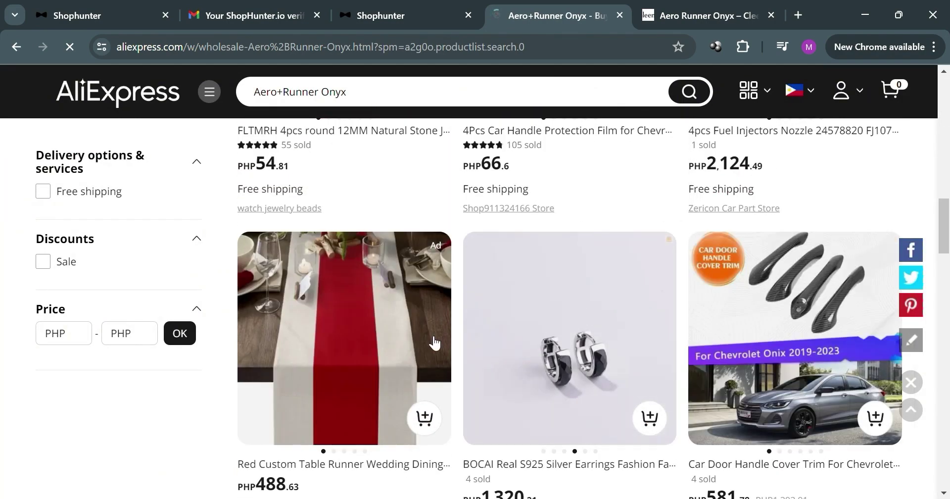
scroll(574, 225, up, 5)
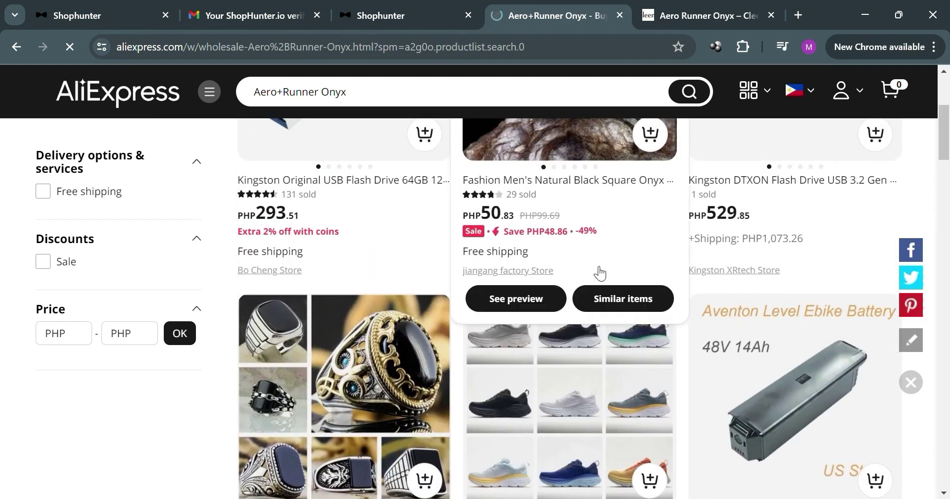
scroll(601, 297, down, 2)
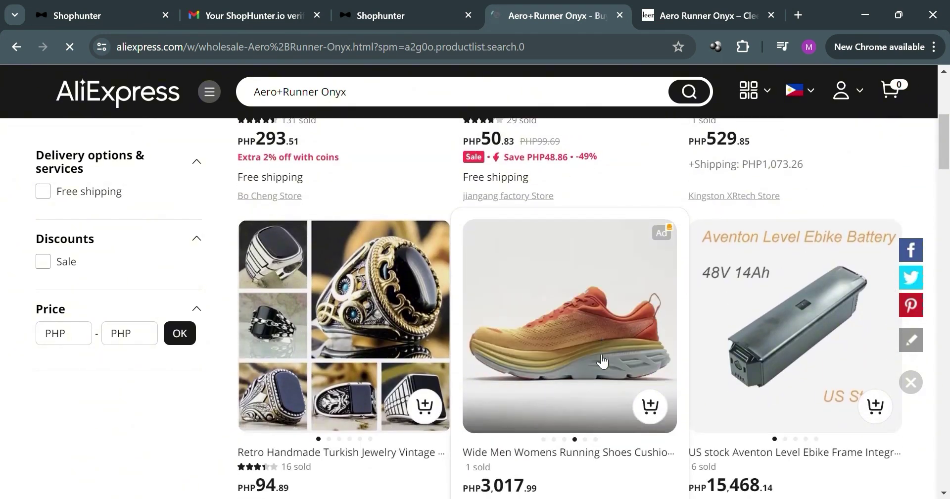
click(682, 10)
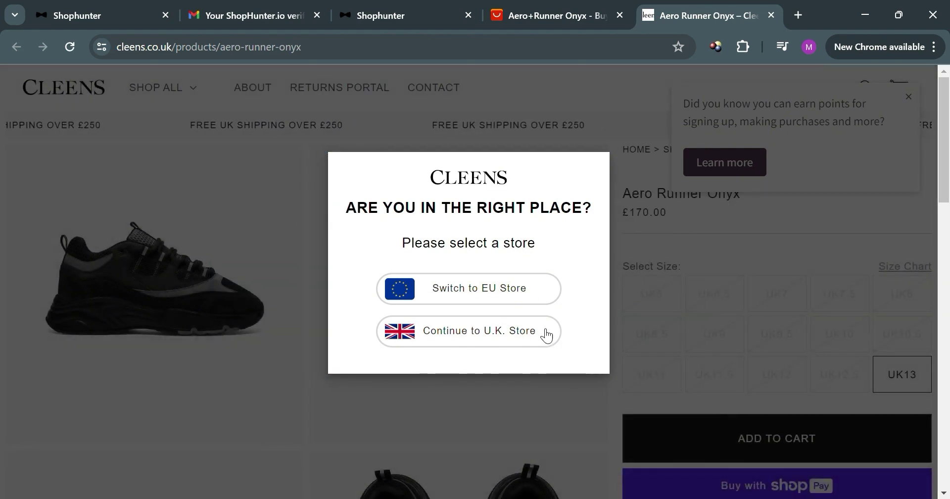
Continue to the U.K. Cleens store, close the points popup, and return to Shophunter
click(532, 335)
scroll(607, 339, down, 2)
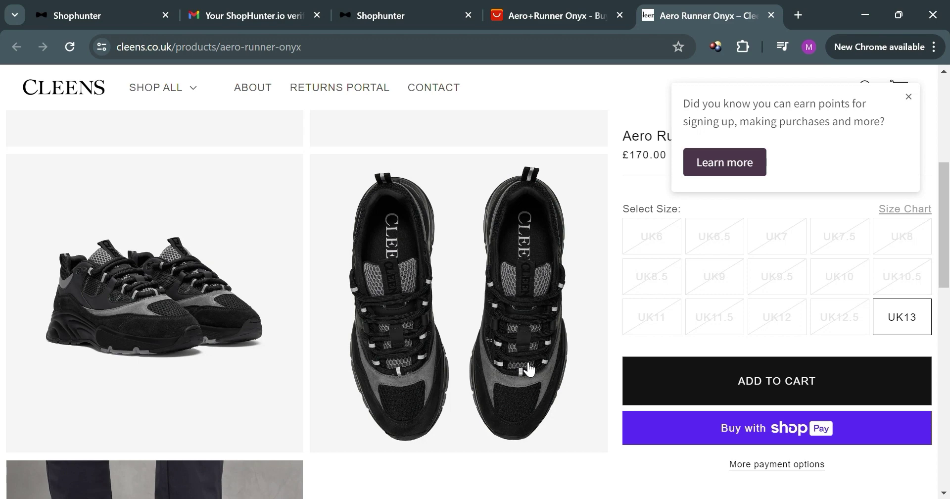
scroll(528, 362, down, 8)
scroll(530, 356, up, 9)
scroll(574, 359, up, 2)
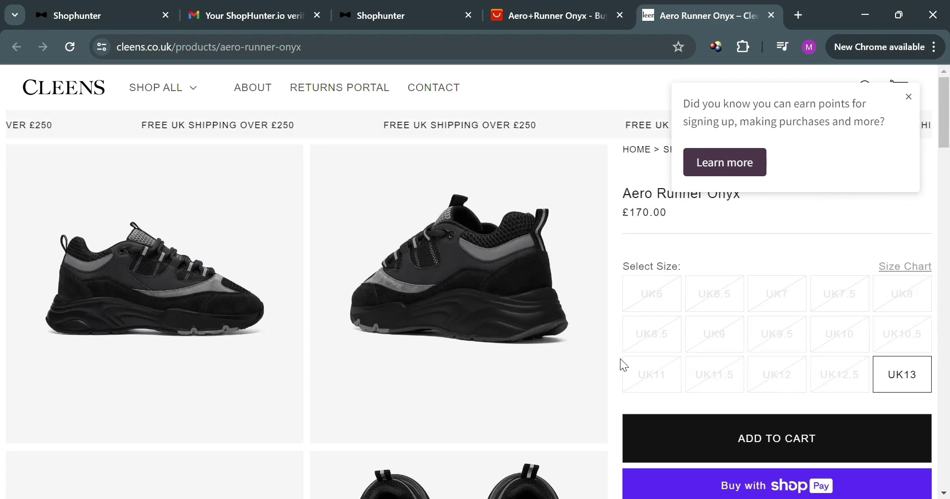
click(909, 99)
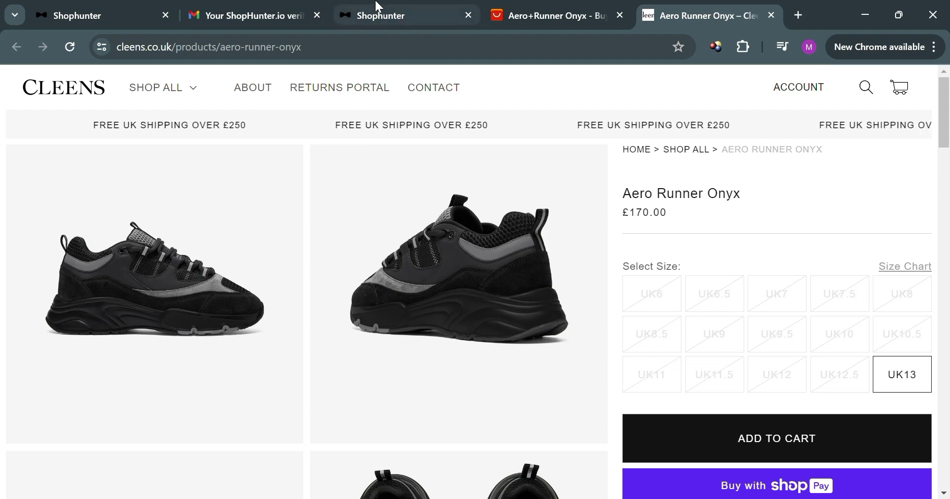
click(375, 11)
Go through Staff Picks and Explore to Billing settings showing the Free Trial ending 5/9/2024
scroll(385, 319, down, 5)
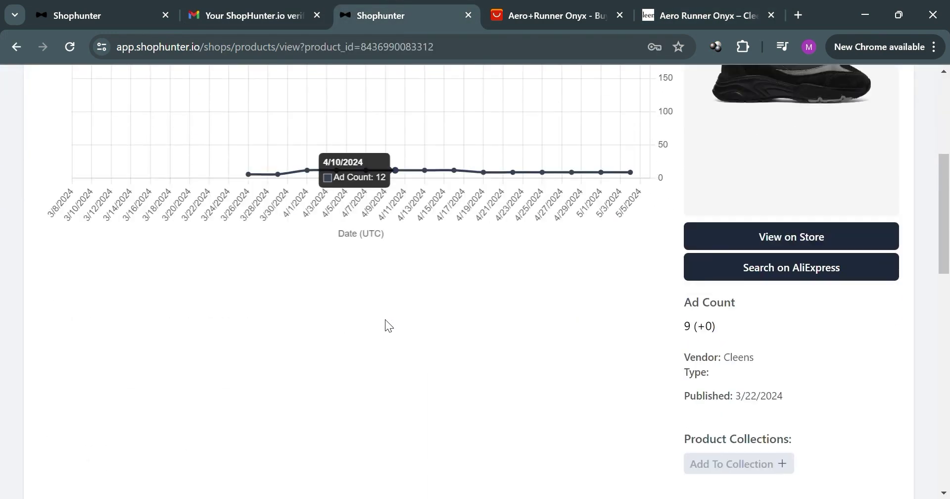
scroll(652, 299, down, 2)
scroll(666, 319, up, 8)
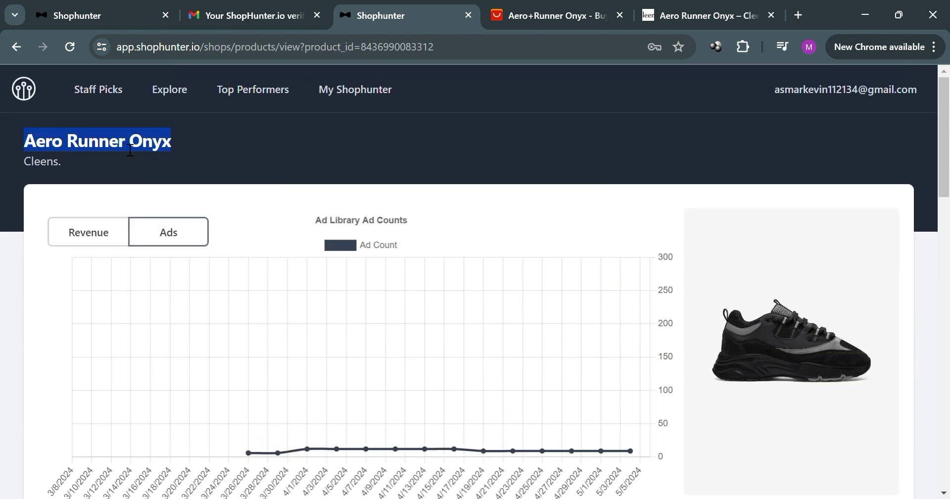
click(118, 103)
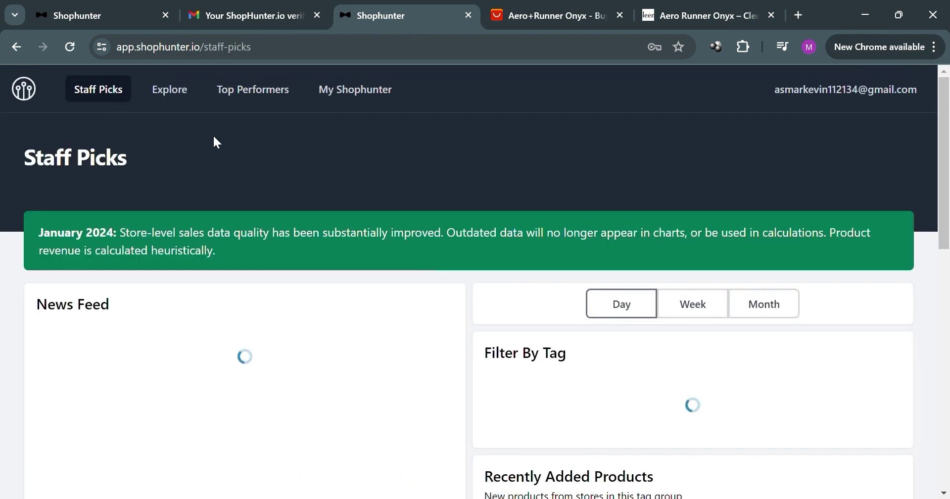
click(170, 90)
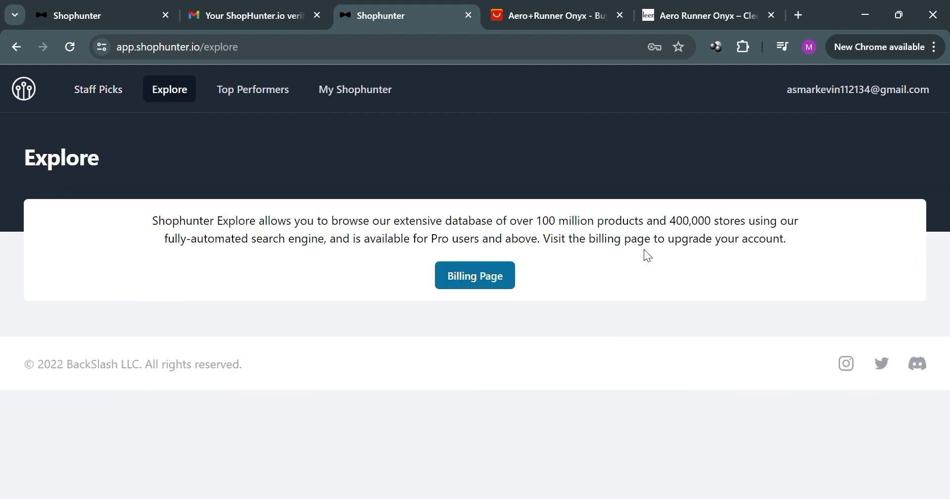
click(468, 273)
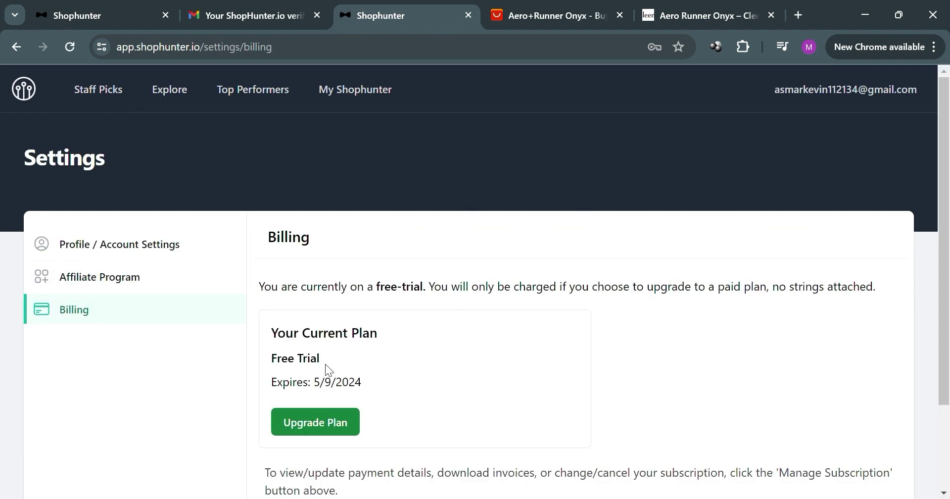
Review the Affiliate Program page, which offers 20% recurring commission, then return to Billing
click(149, 286)
scroll(416, 282, down, 3)
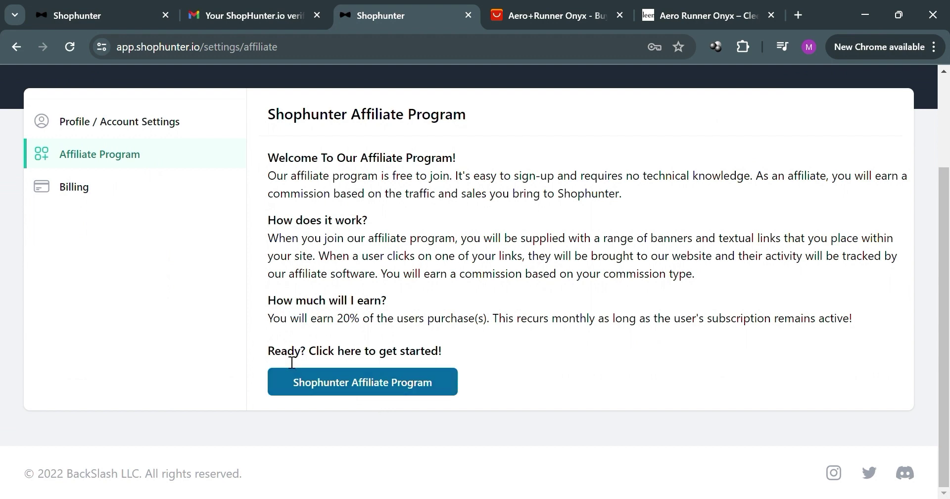
click(128, 186)
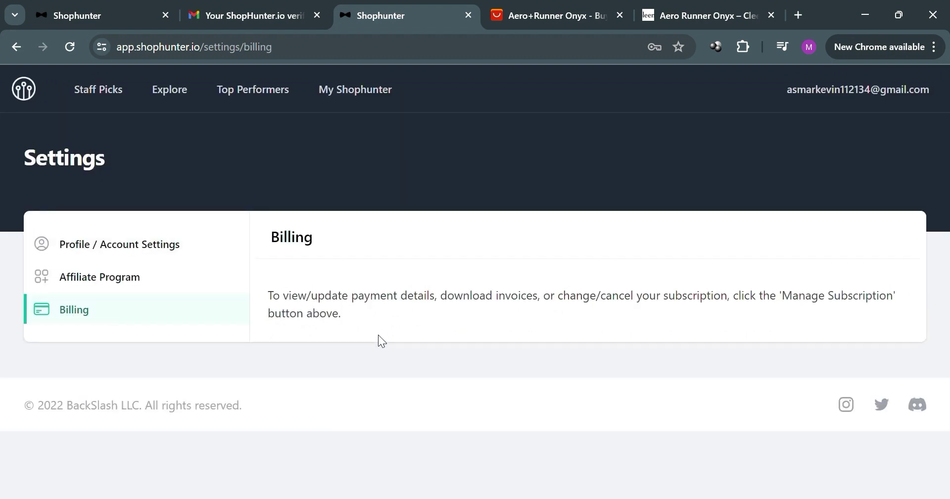
Glance over the Billing settings and bring up the Top Performers rankings list
scroll(346, 431, down, 2)
scroll(361, 376, up, 2)
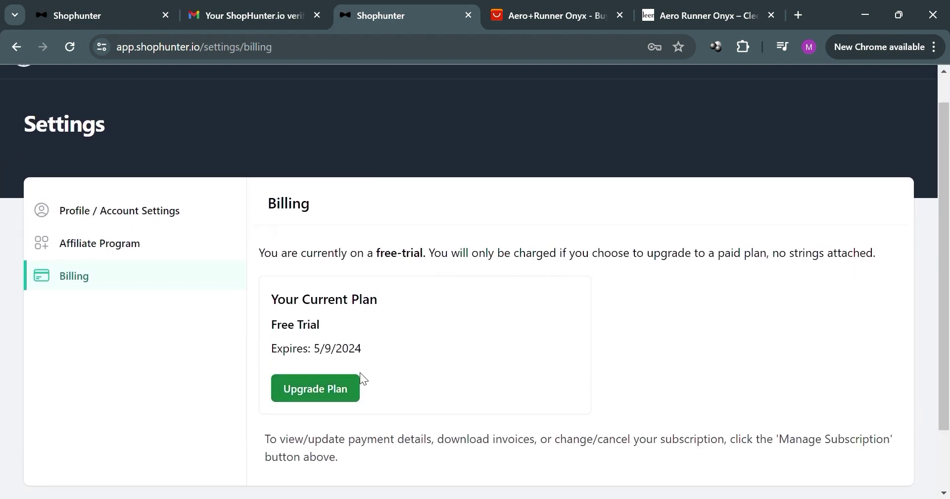
click(253, 101)
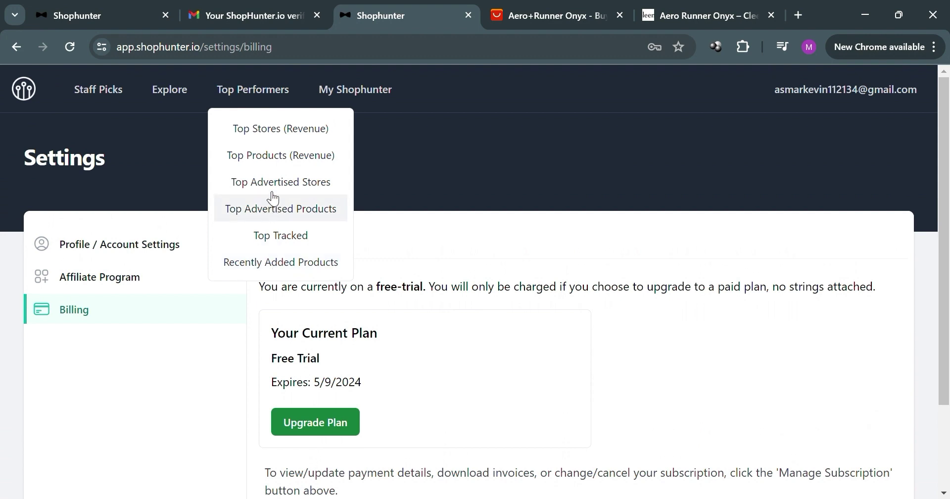
Browse Top Stores by Revenue for Day, led by Jackery at $1,811,314.95
click(281, 128)
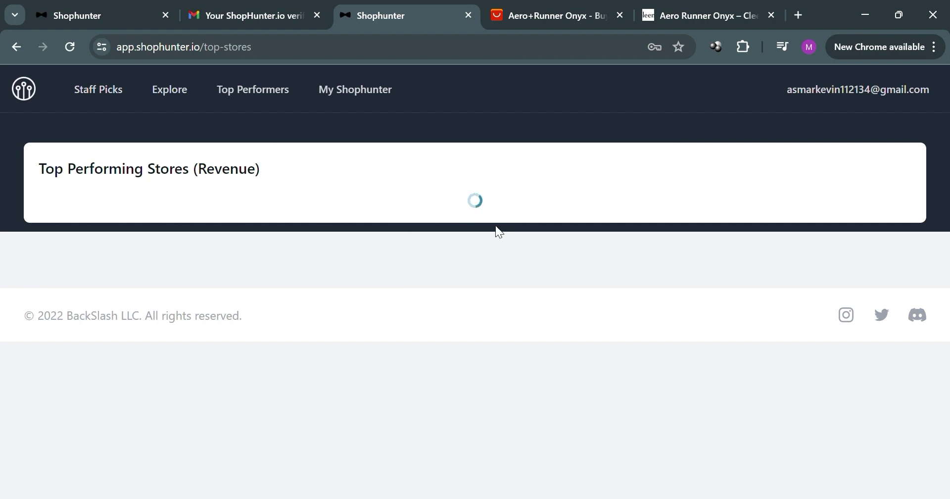
scroll(206, 354, down, 2)
scroll(523, 208, down, 1)
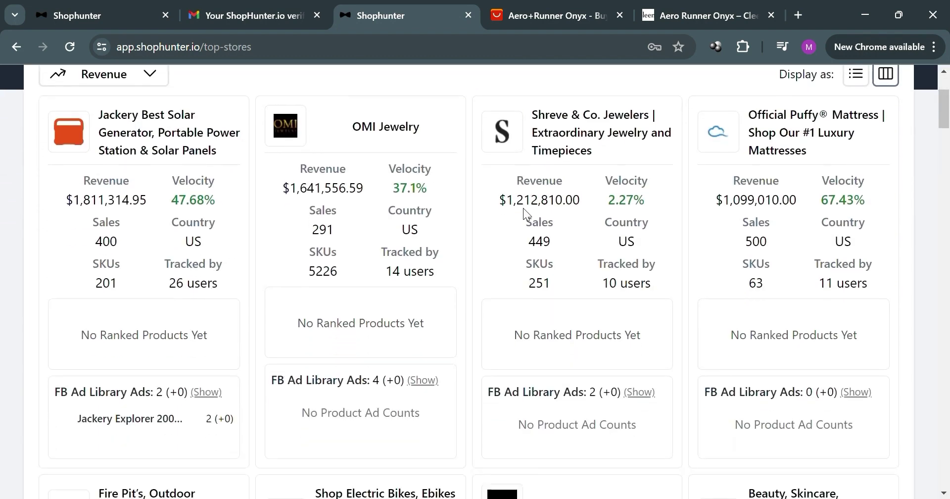
scroll(859, 248, down, 3)
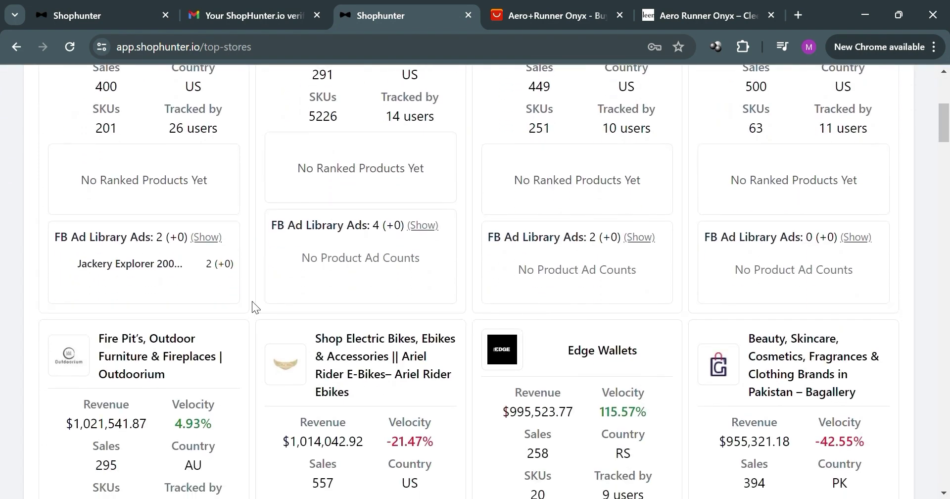
scroll(255, 307, up, 6)
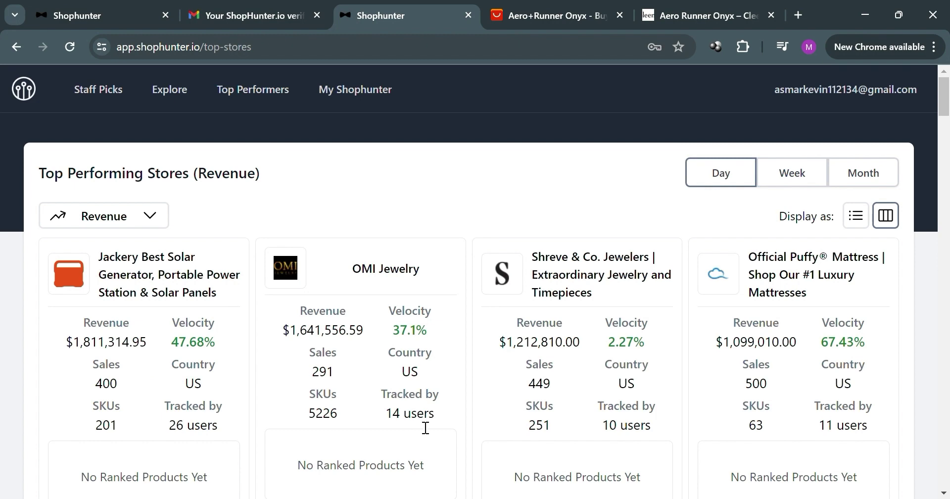
Check the store Sort By options and return to the Top Performers list
scroll(431, 376, down, 8)
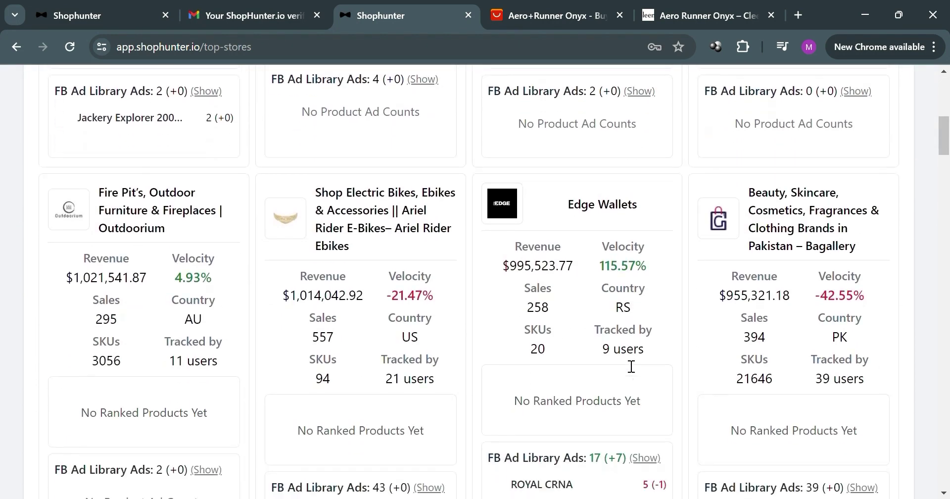
scroll(623, 358, up, 14)
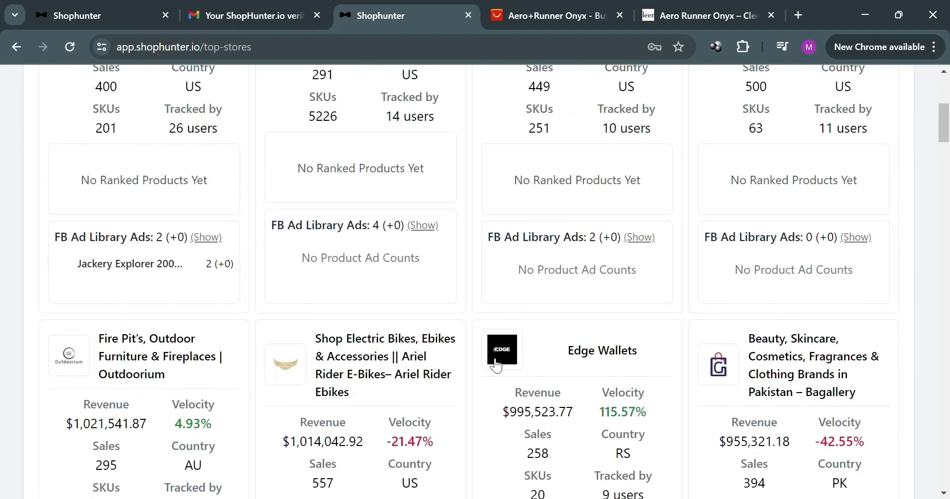
click(153, 219)
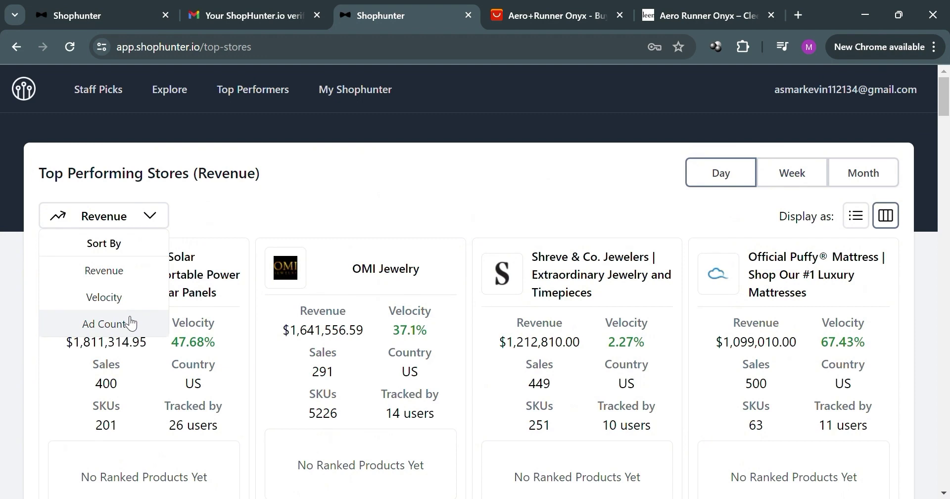
click(272, 91)
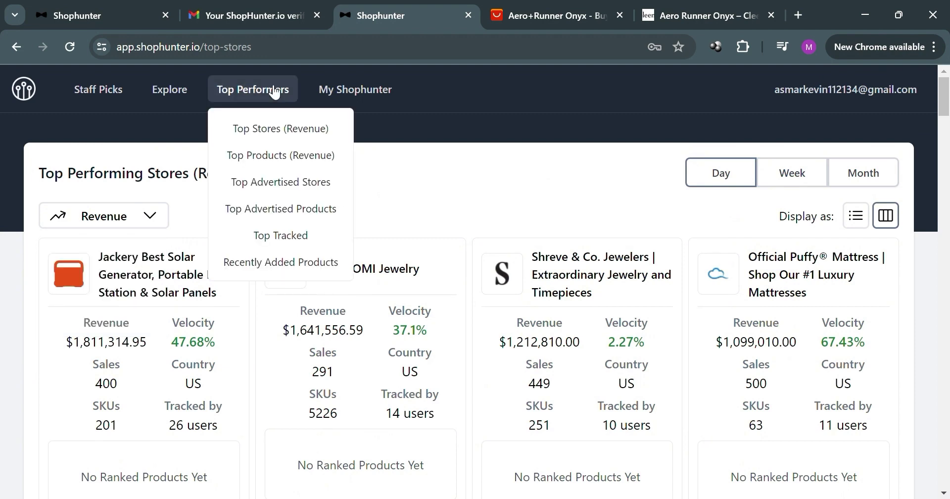
Browse Top Products by Revenue for Day, led by State Mandate Excise Tax at $2,890,000.00
click(300, 156)
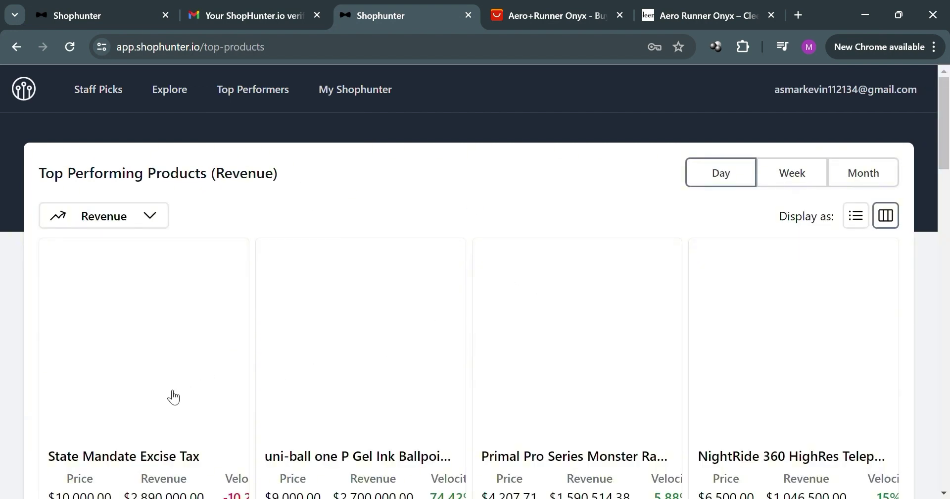
scroll(172, 395, down, 1)
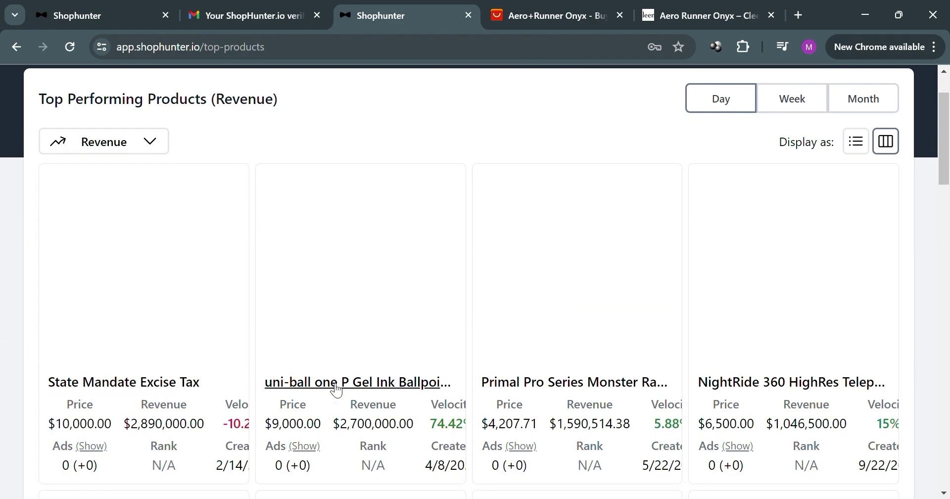
scroll(441, 393, down, 5)
scroll(455, 376, down, 5)
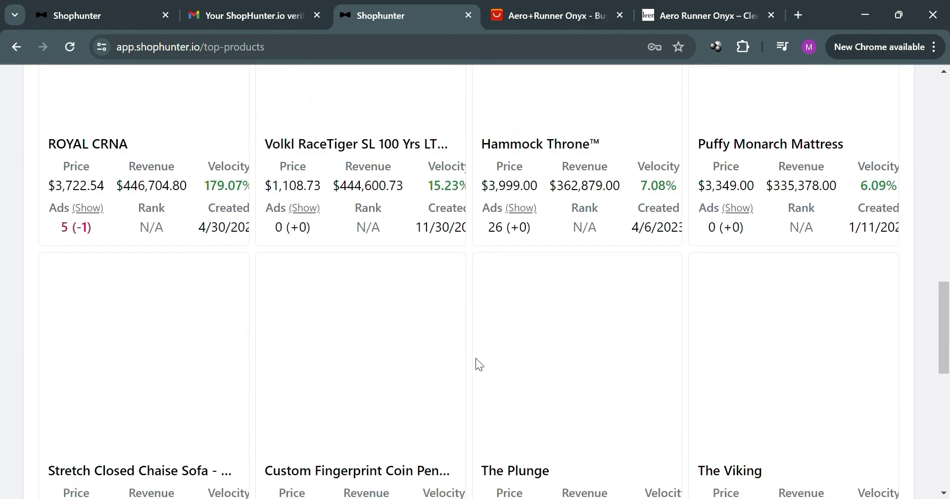
scroll(476, 358, up, 10)
scroll(476, 358, up, 2)
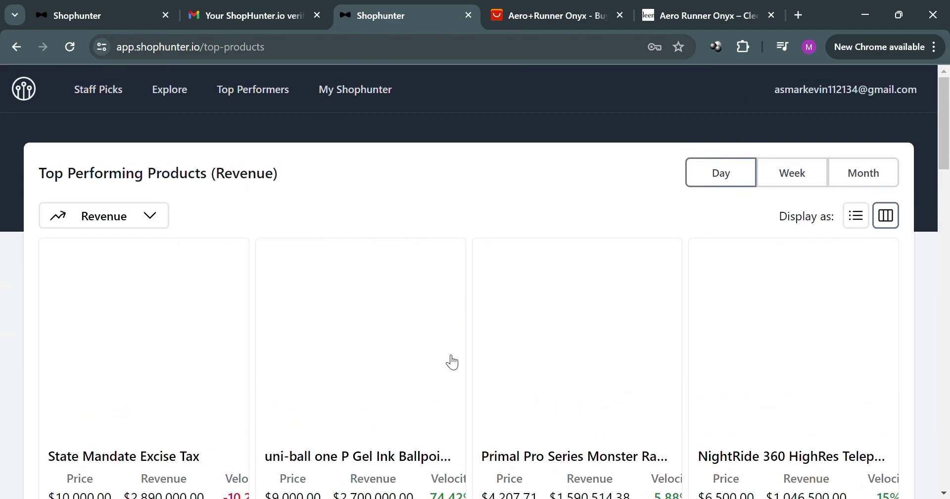
mouse_move(293, 106)
scroll(609, 354, down, 2)
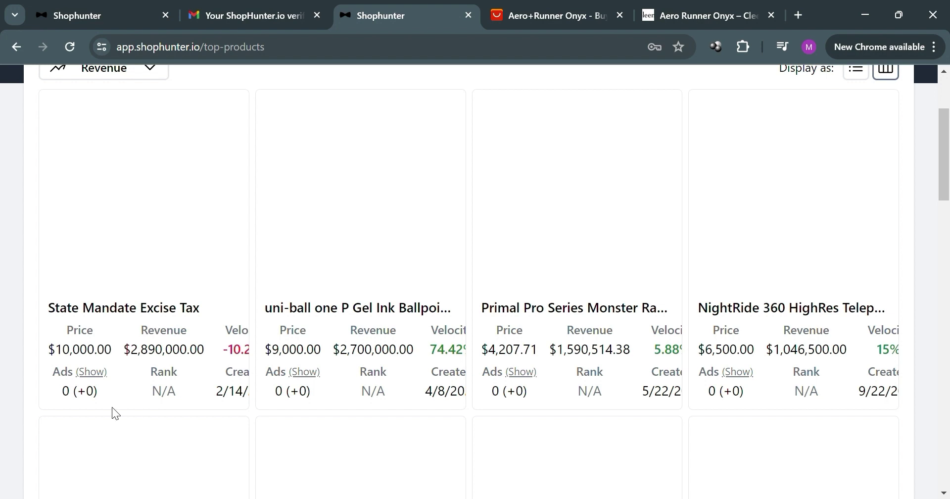
scroll(641, 399, down, 5)
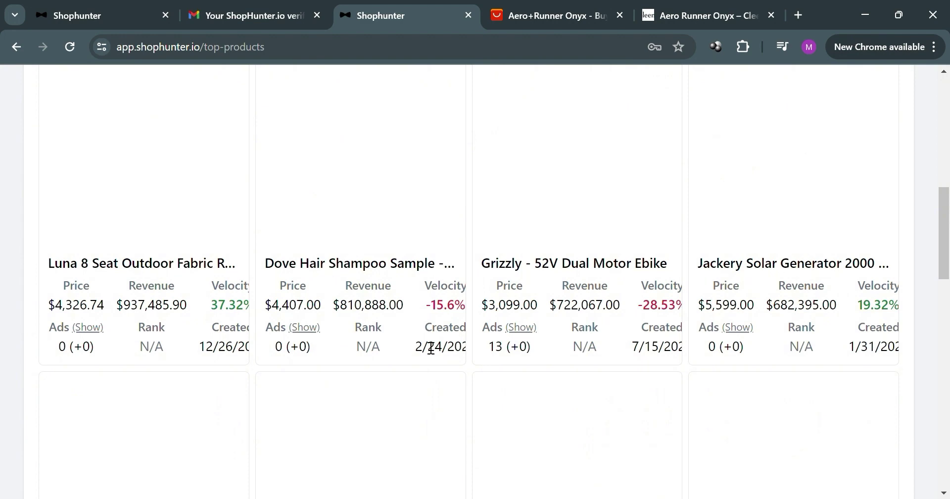
scroll(431, 348, down, 5)
scroll(554, 375, up, 10)
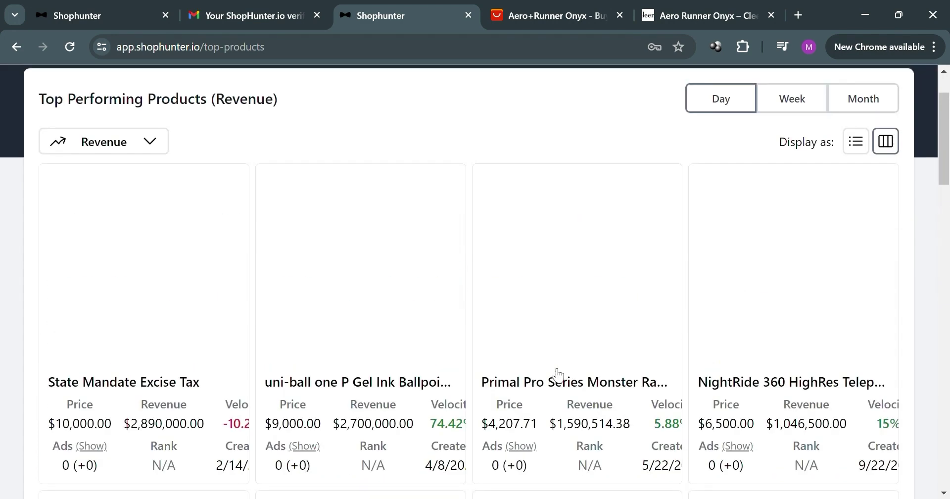
scroll(556, 375, up, 2)
Check Top Tracked Stores, which requires a paid plan, before heading to Recently Added Products
click(257, 94)
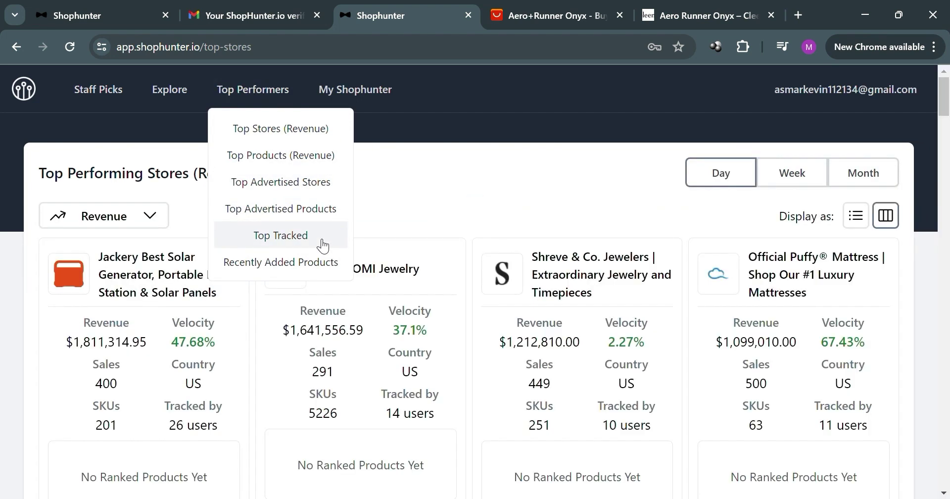
click(321, 243)
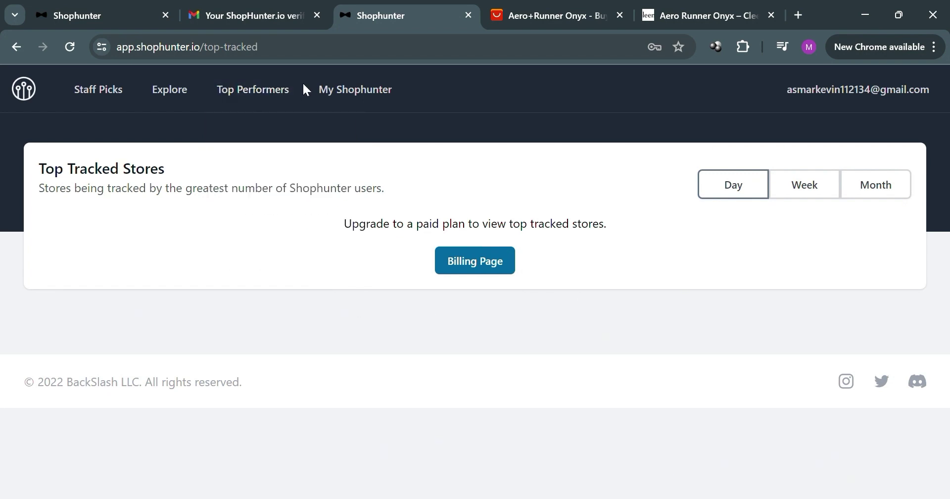
mouse_move(265, 94)
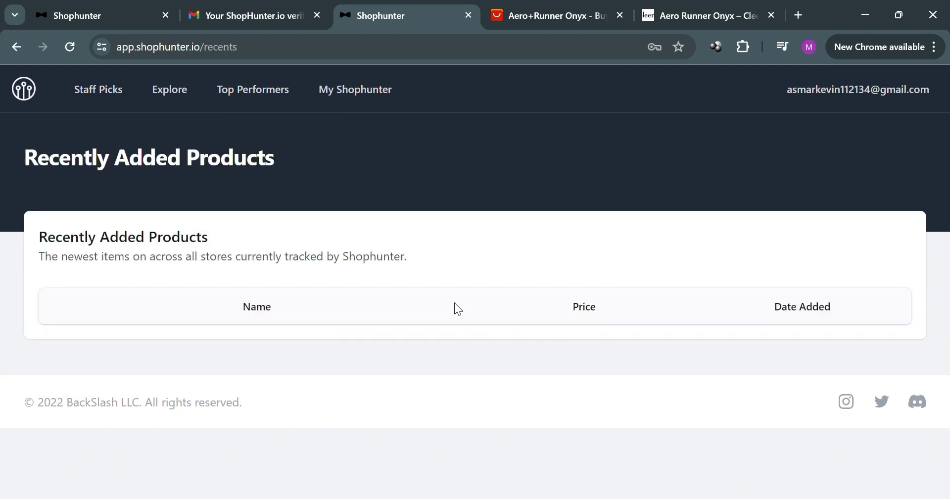
scroll(687, 355, down, 3)
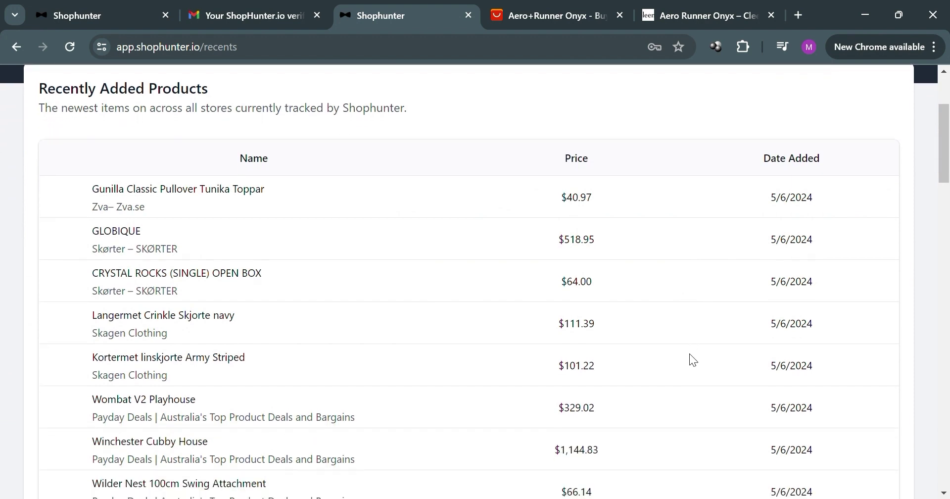
scroll(575, 378, up, 1)
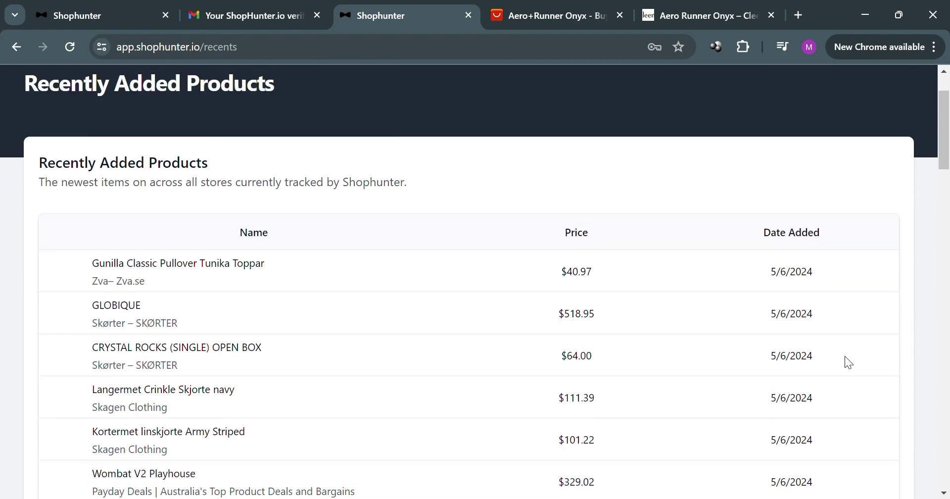
scroll(501, 329, down, 2)
scroll(500, 328, down, 5)
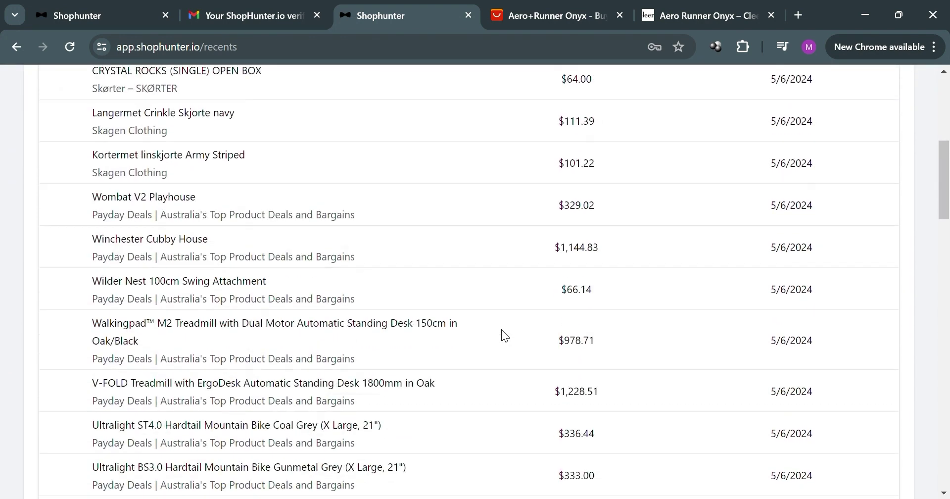
scroll(501, 328, up, 9)
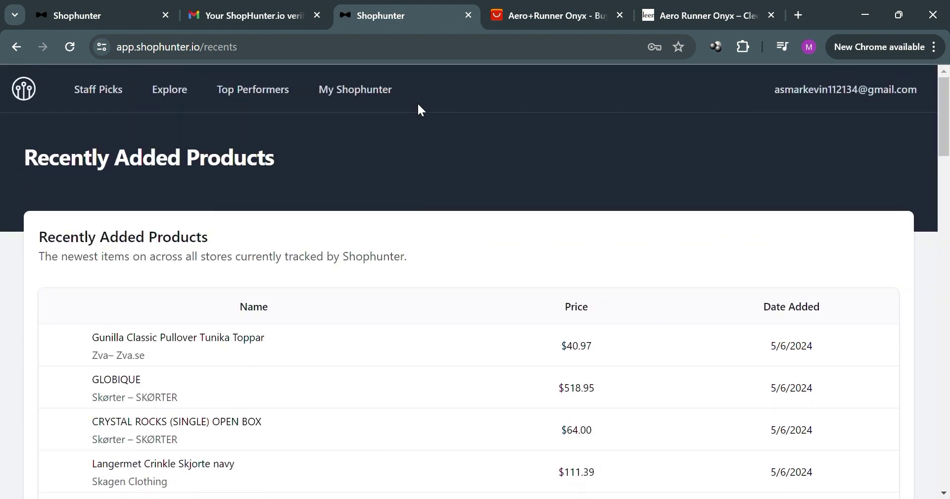
Go to the Tracked Shops Products Leaderboard under My Shophunter and skim its product cards
click(345, 104)
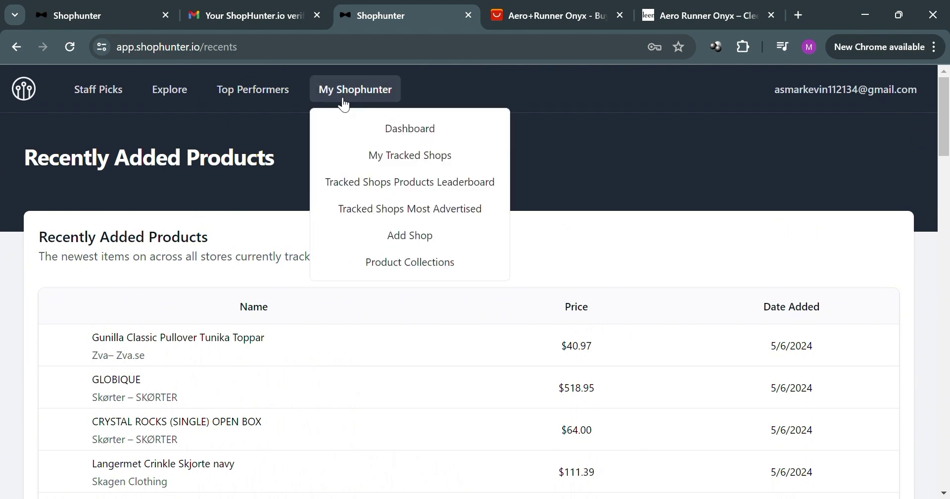
click(426, 190)
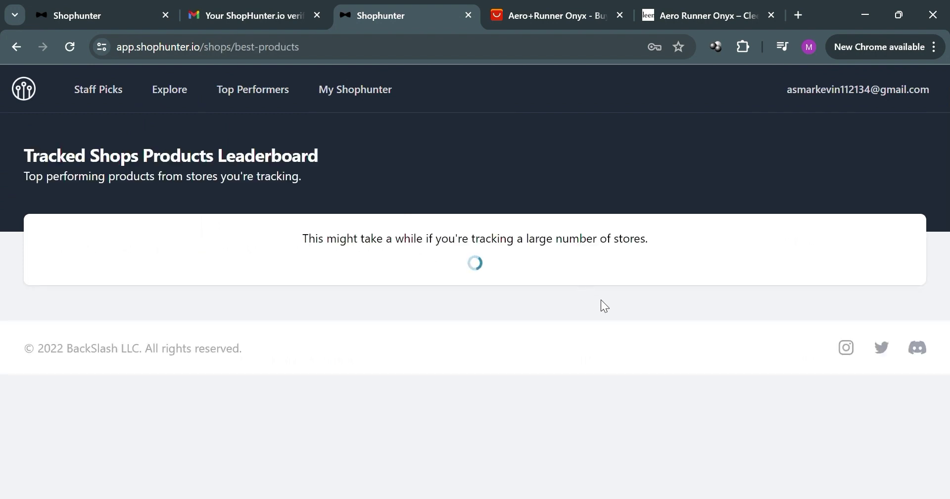
scroll(350, 391, down, 3)
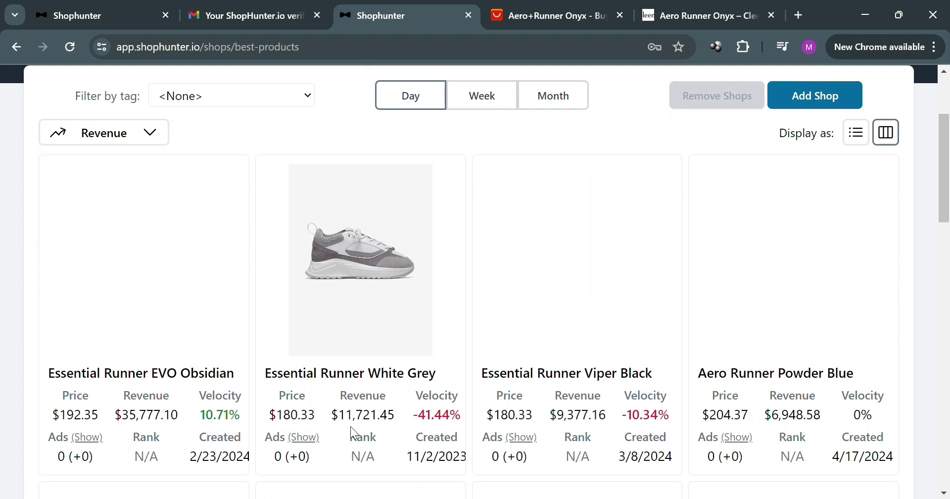
scroll(418, 433, down, 7)
scroll(479, 415, up, 9)
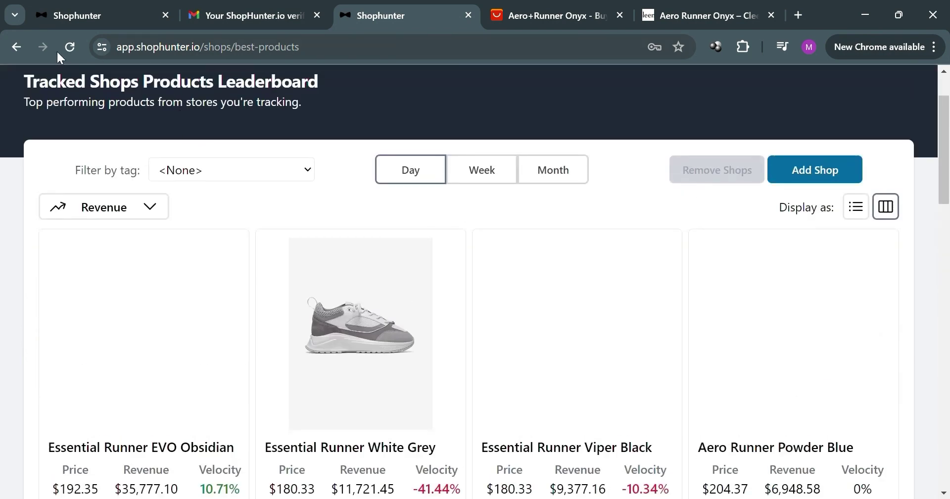
Reload the leaderboard and browse products led by Essential Runner EVO Obsidian at $35,777.10
click(79, 47)
scroll(451, 432, down, 3)
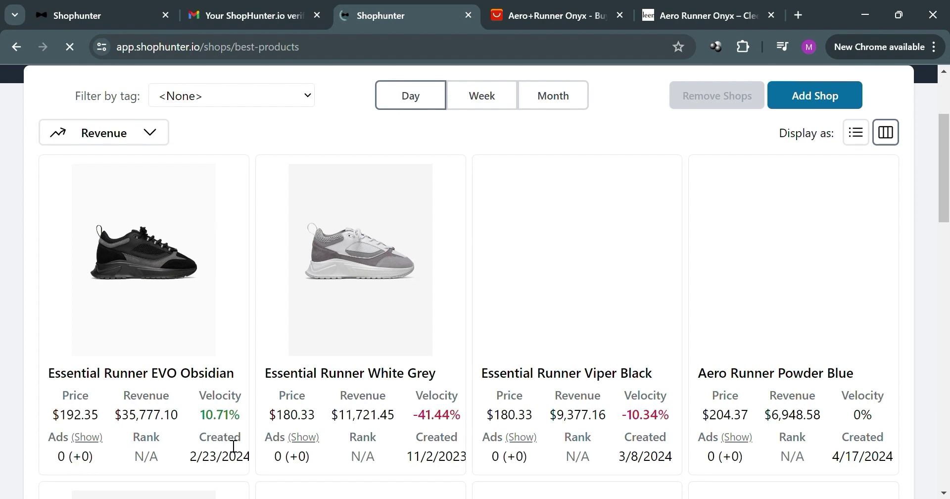
scroll(604, 354, down, 6)
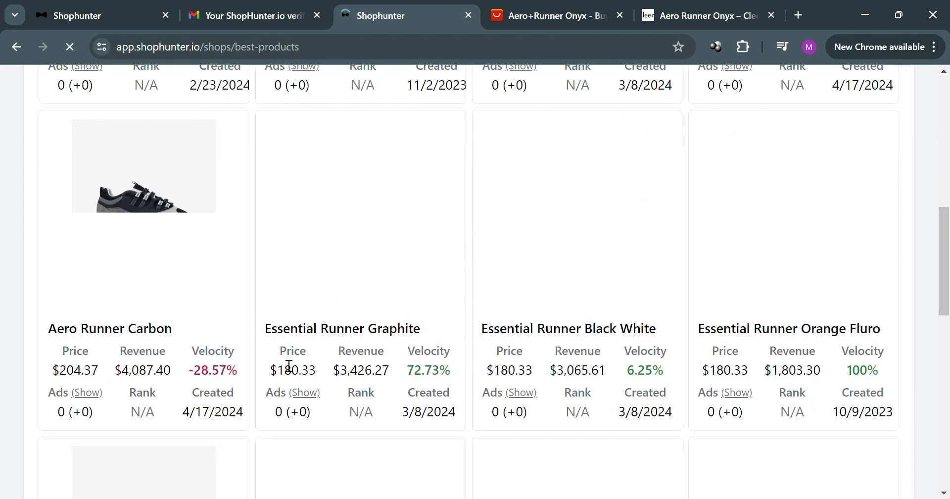
scroll(371, 201, down, 5)
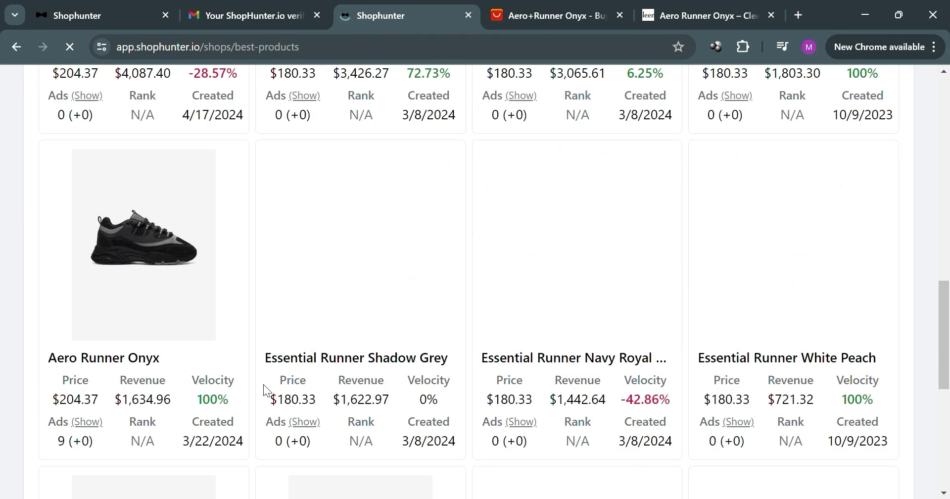
scroll(263, 388, down, 1)
scroll(537, 382, up, 12)
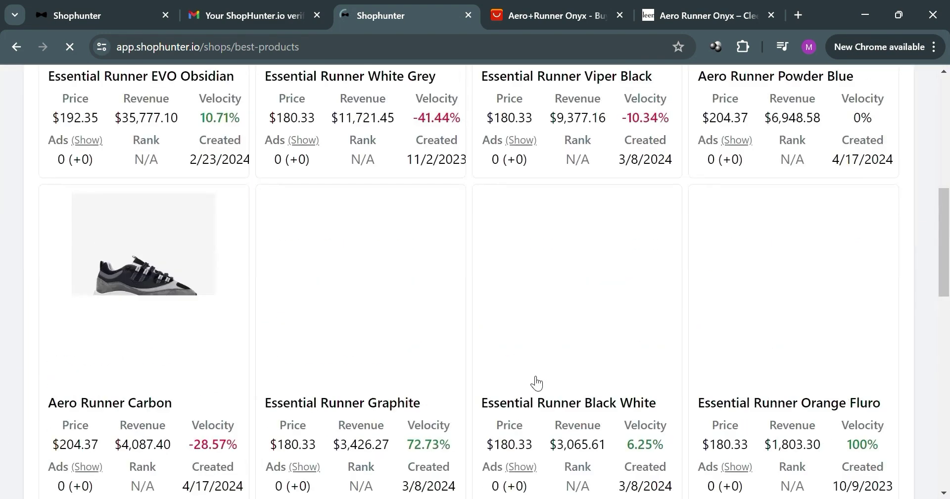
Switch the leaderboard to Month, sorted by Revenue, led by Essential Runner White Grey at $590,941.41
click(483, 253)
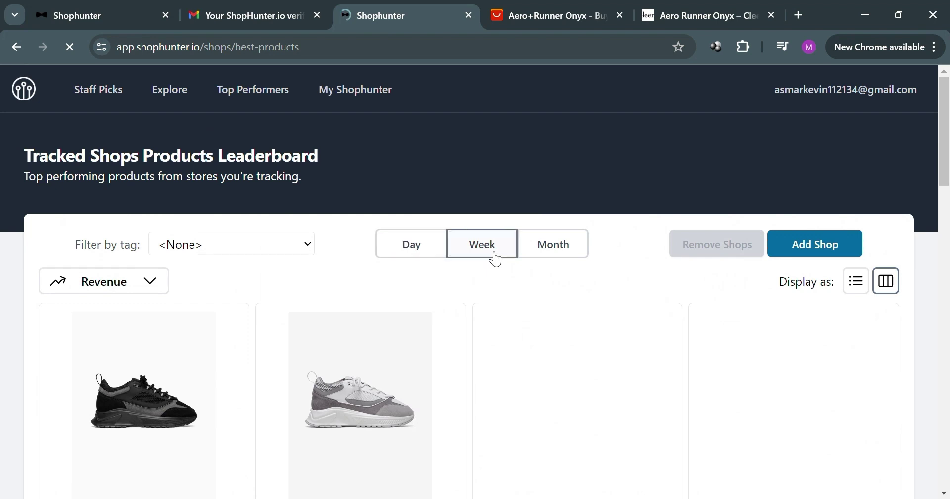
click(570, 255)
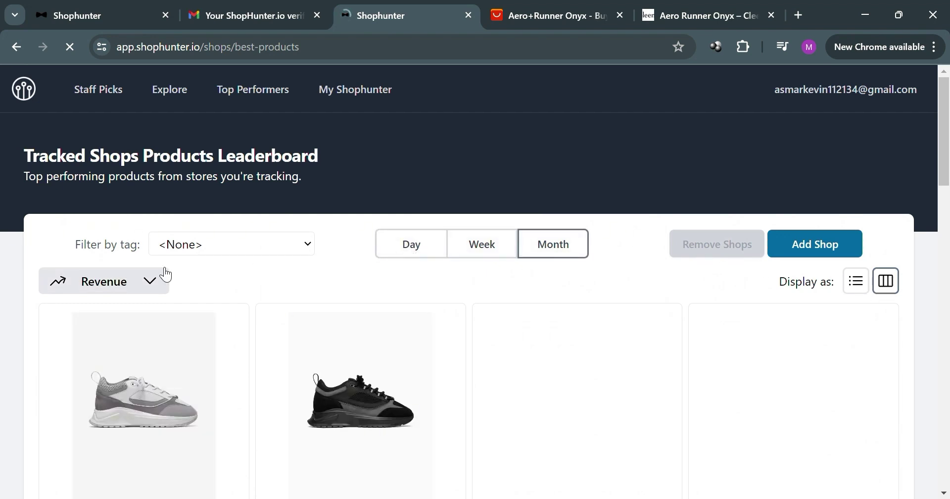
click(157, 284)
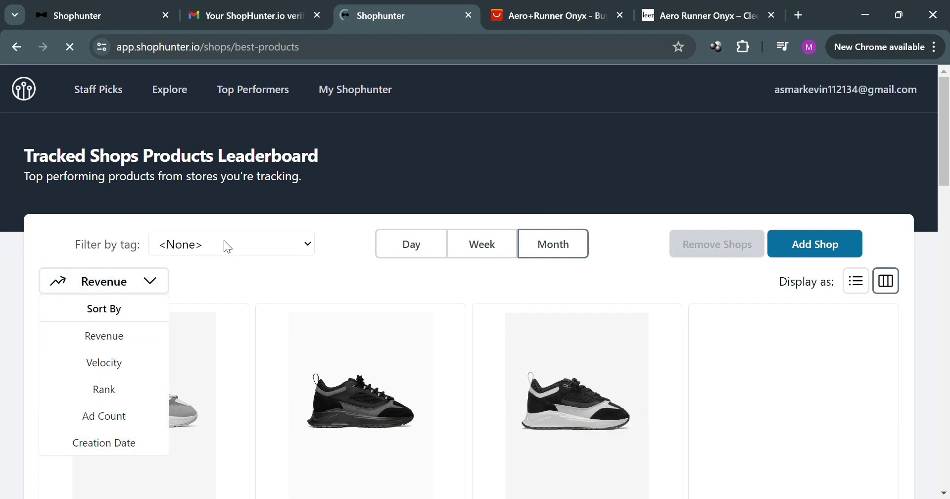
click(239, 237)
Skim the monthly leaderboard results and bring up the My Shophunter menu
scroll(475, 300, down, 3)
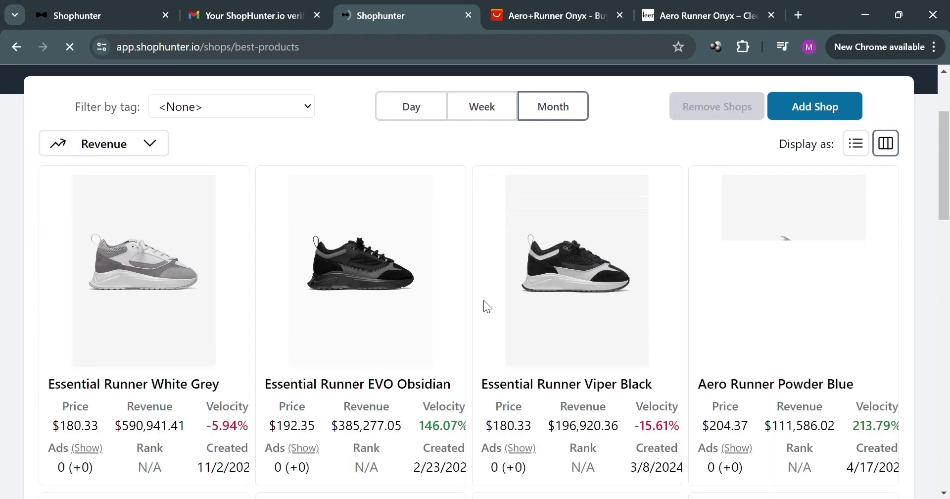
scroll(484, 300, up, 3)
click(395, 92)
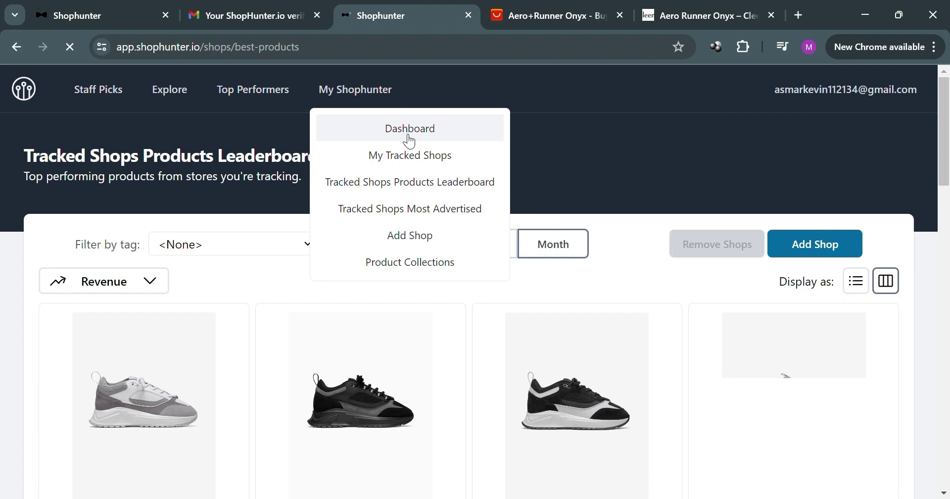
Visit Product Collections and Add Shop, then reach the Dashboard showing Cleens' new products feed
click(430, 265)
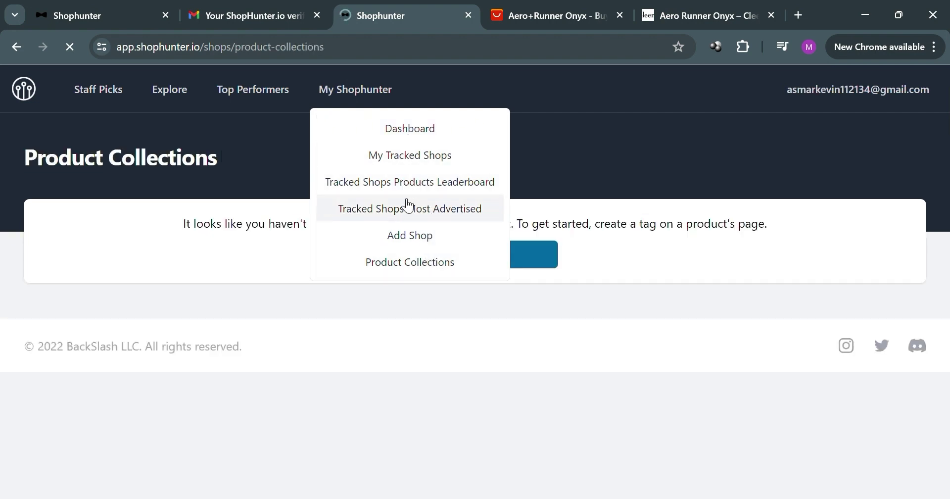
click(417, 234)
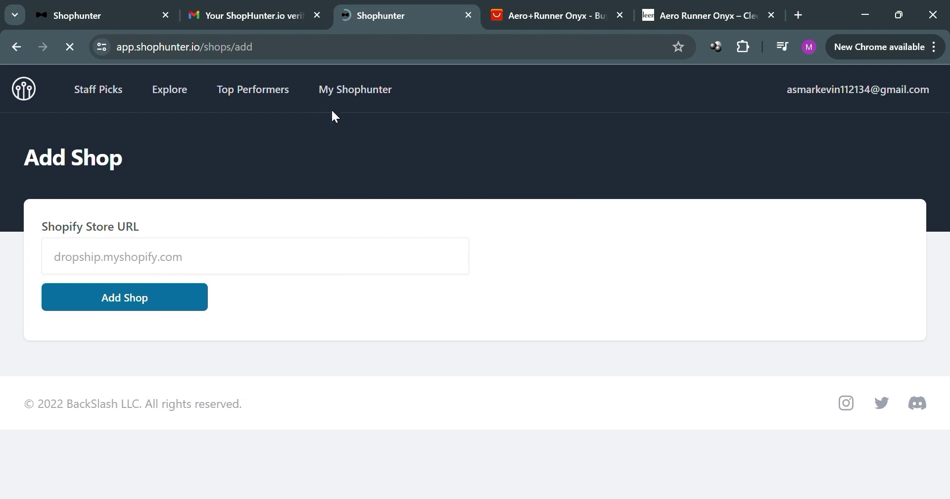
click(363, 91)
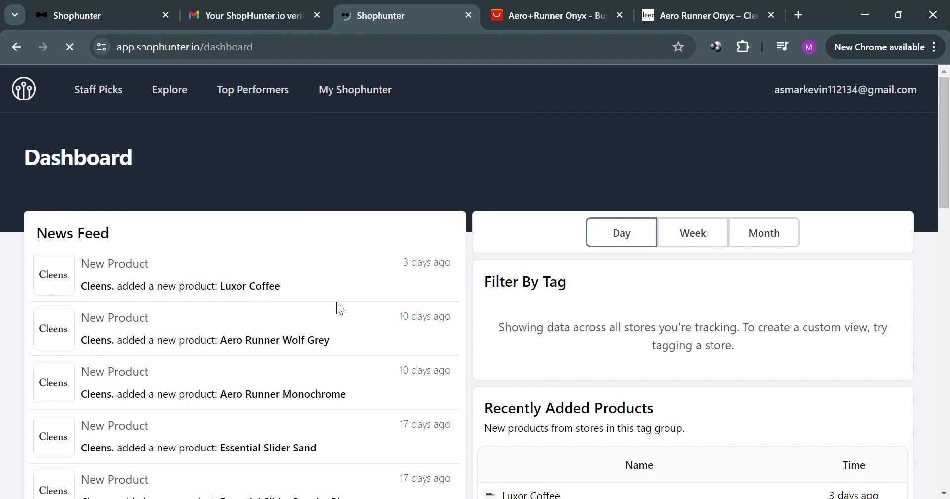
Scroll the Dashboard to Top Moving Products, led by Luxor White Navy at 200% velocity
scroll(515, 304, down, 2)
scroll(717, 237, down, 5)
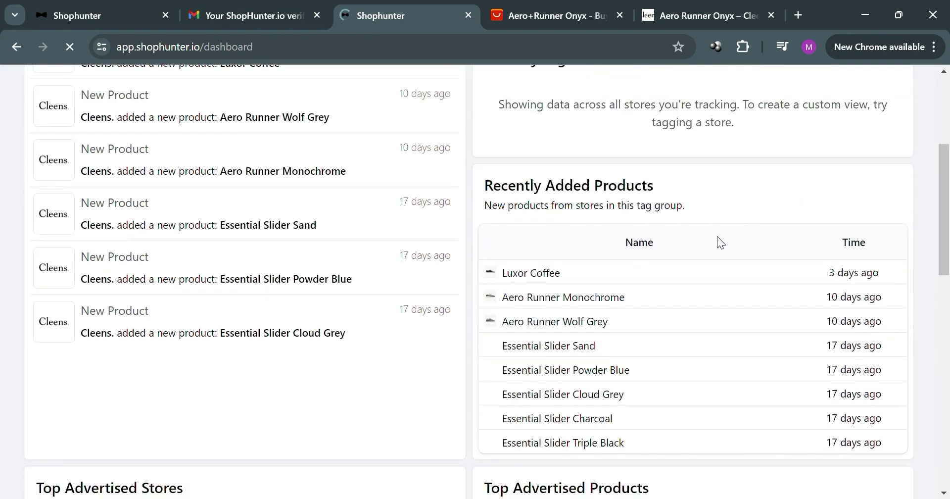
scroll(568, 374, down, 5)
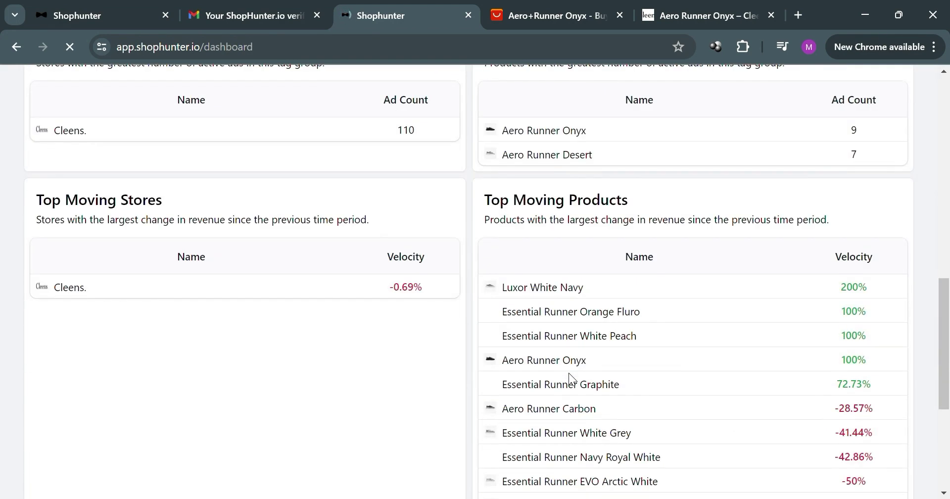
scroll(574, 372, up, 11)
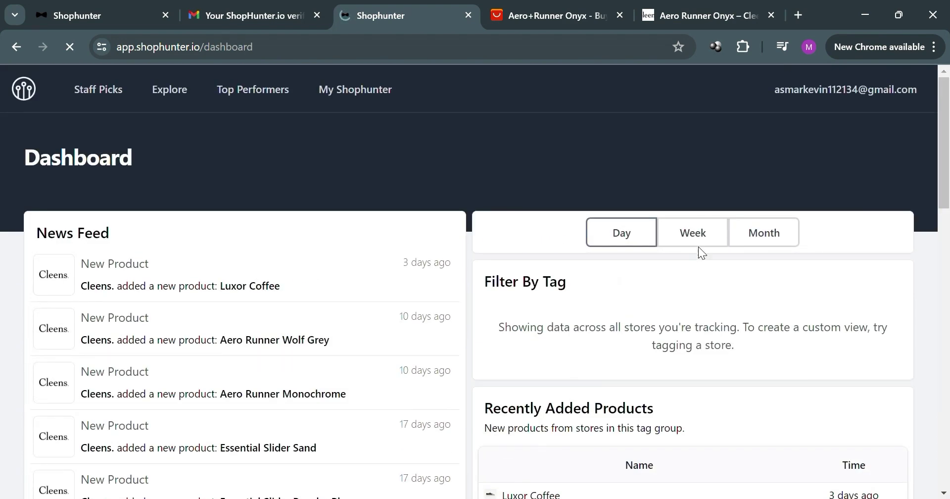